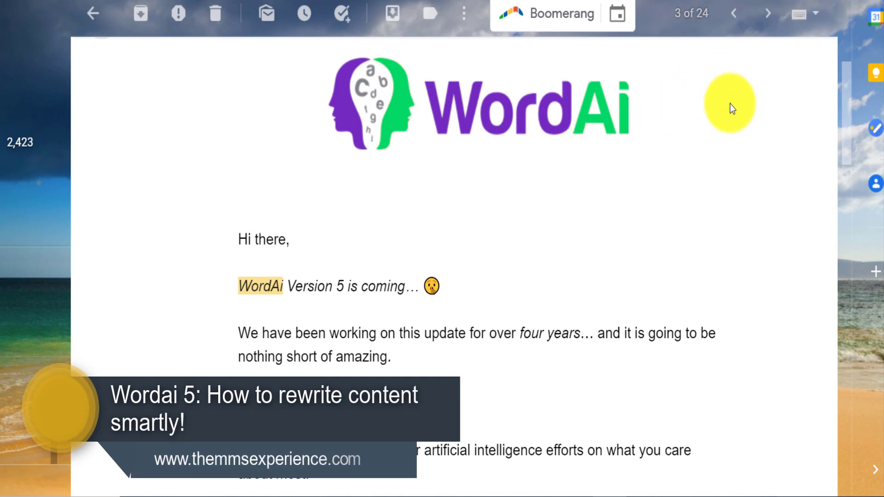
Step: Read the opening of the email announcing WordAi Version 5
scroll(730, 105, down, 2)
scroll(730, 105, up, 2)
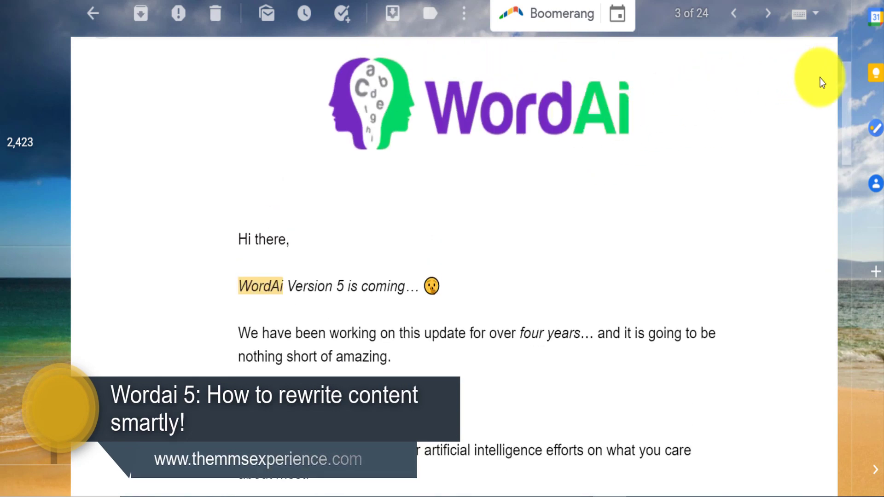
scroll(838, 99, down, 3)
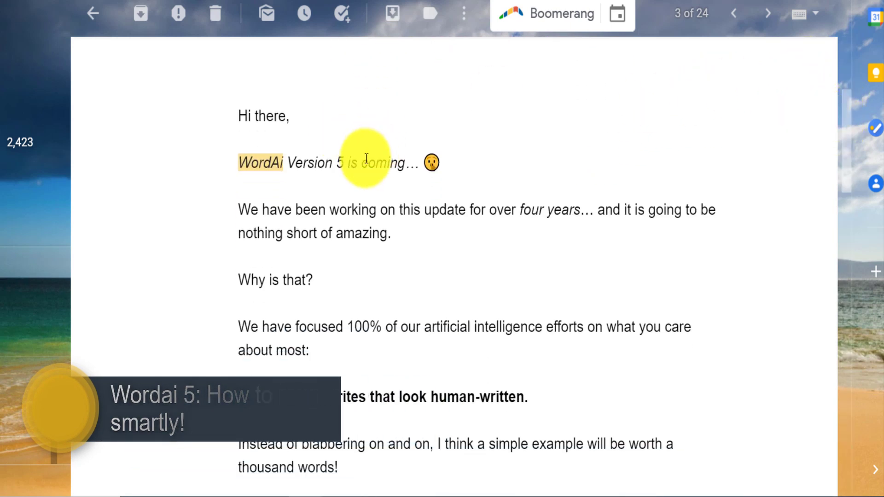
drag(349, 169, 297, 153)
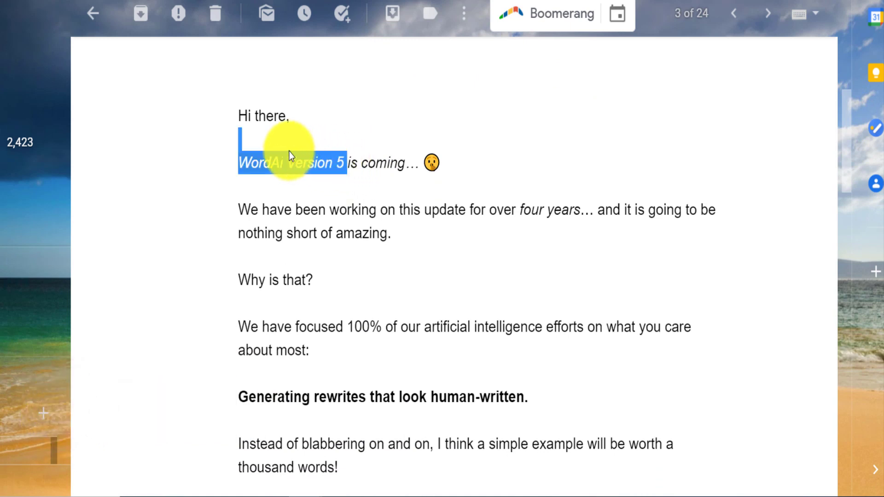
click(276, 158)
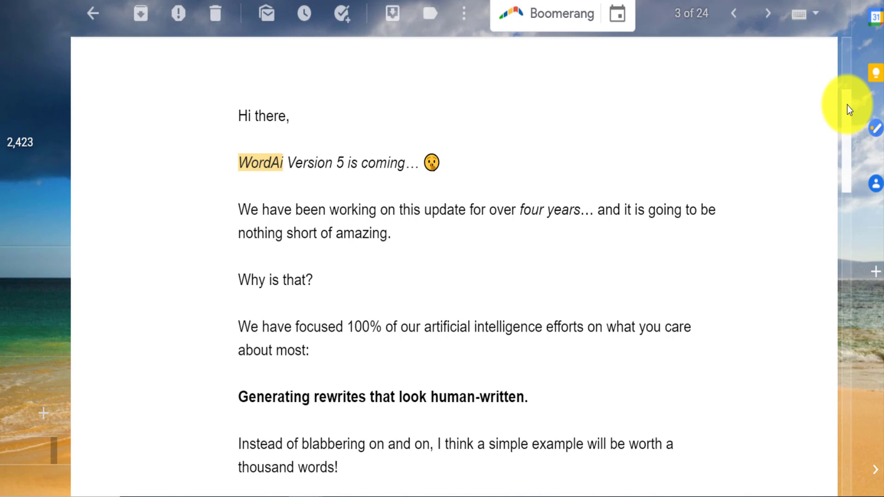
drag(847, 105, 854, 132)
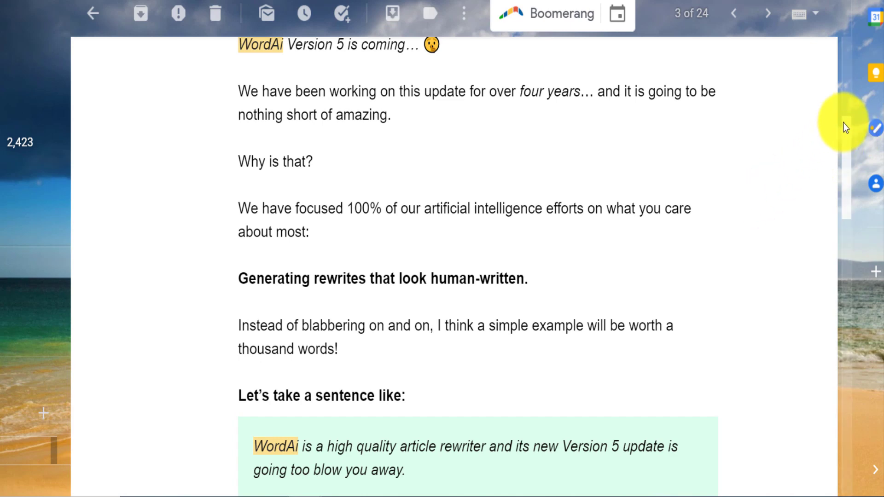
drag(843, 123, 849, 141)
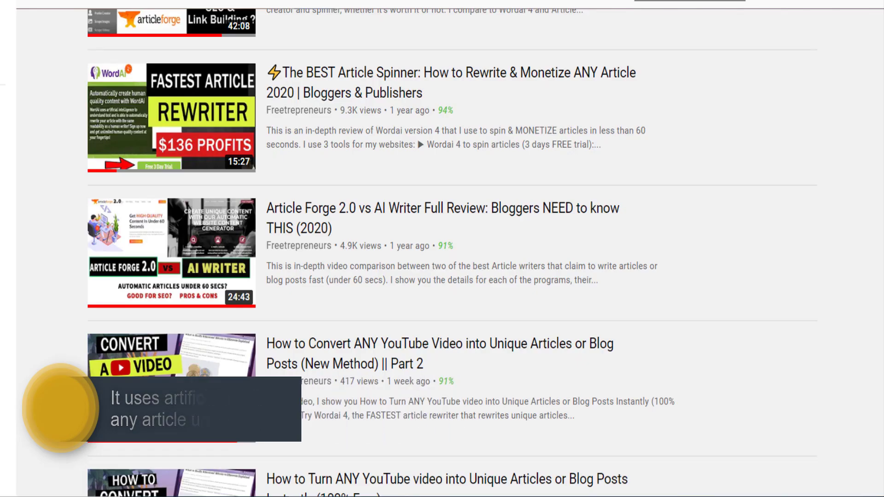
Step: Look over the Freetrepreneurs YouTube channel's videos matching the search term "wordai"
scroll(880, 207, up, 10)
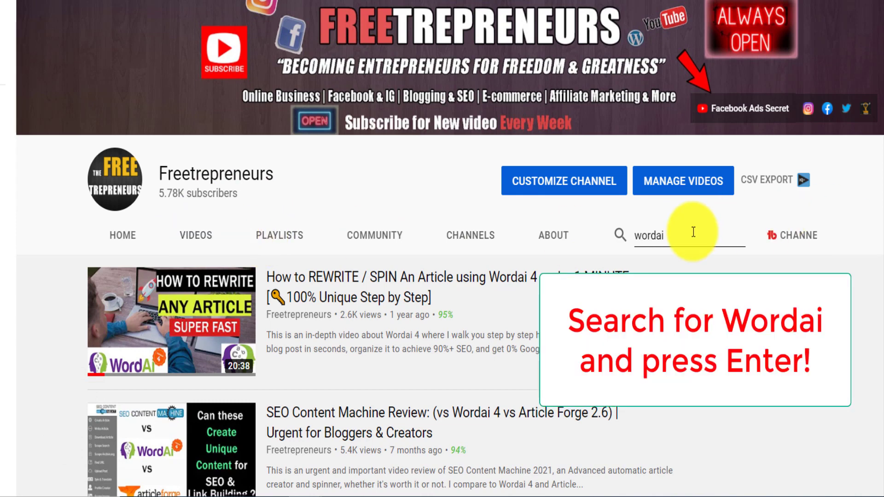
click(681, 237)
double_click(646, 234)
scroll(853, 335, down, 3)
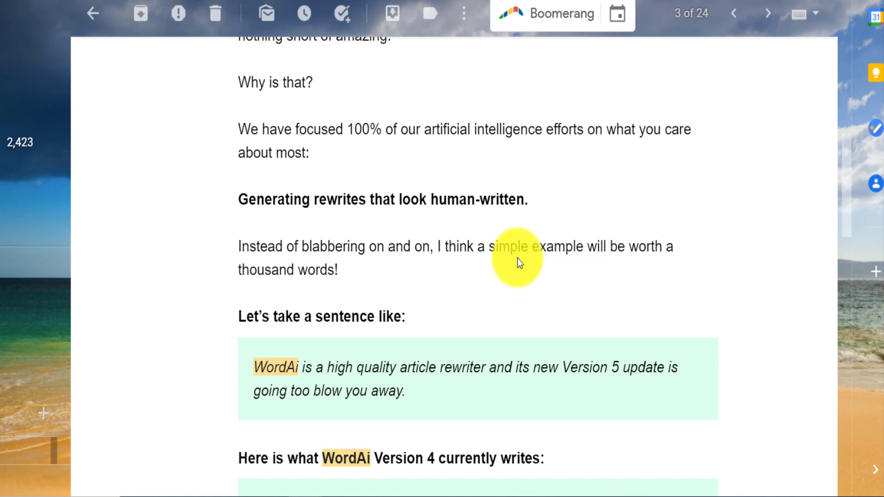
Step: Read the email's paragraphs on the update's development and focus, down to the example rewrites
scroll(255, 126, up, 1)
scroll(255, 125, up, 2)
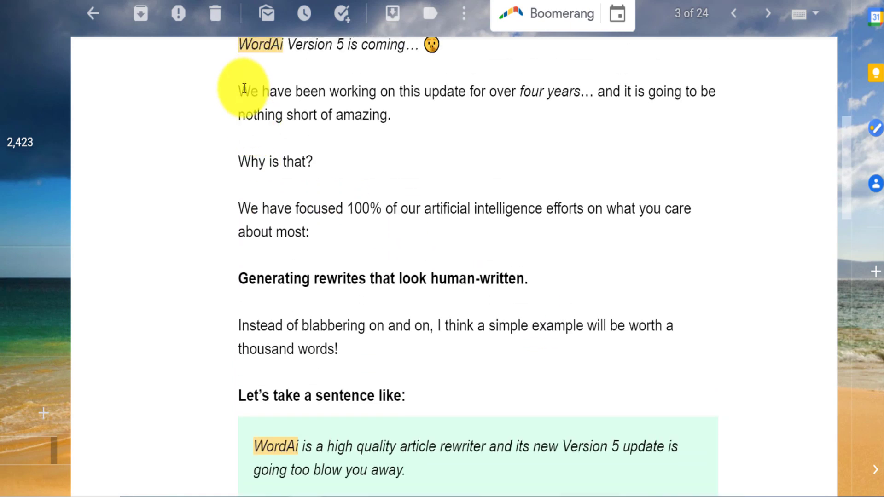
drag(244, 88, 721, 126)
scroll(401, 227, down, 4)
scroll(275, 270, down, 2)
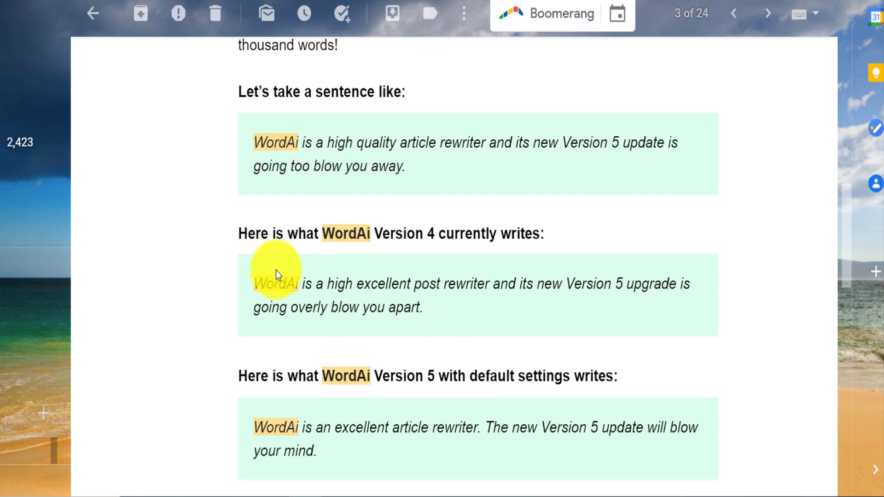
scroll(420, 241, down, 4)
scroll(402, 164, up, 2)
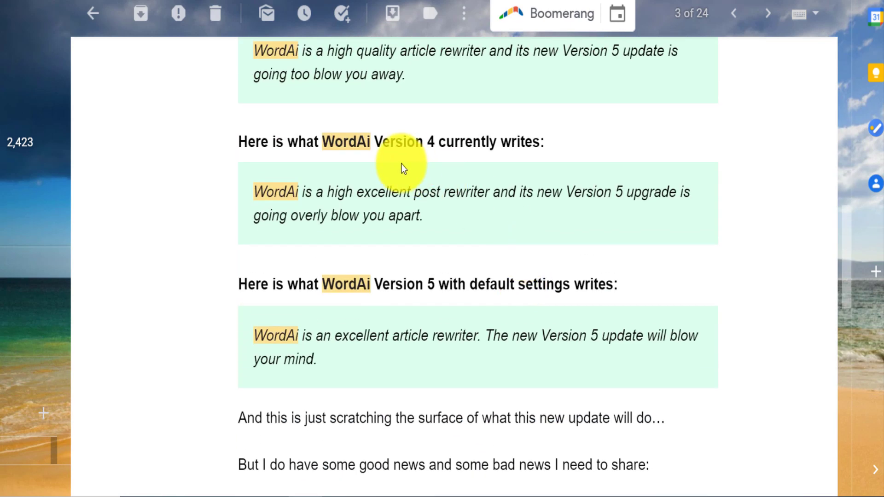
scroll(401, 164, up, 2)
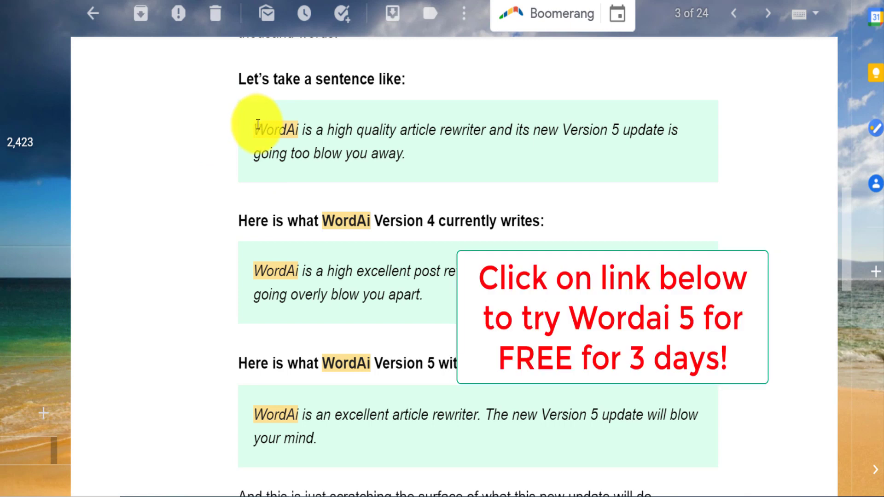
Step: Compare the email's sample sentence with the rewrites by WordAi Version 4 and Version 5, and read on below them
drag(253, 128, 424, 148)
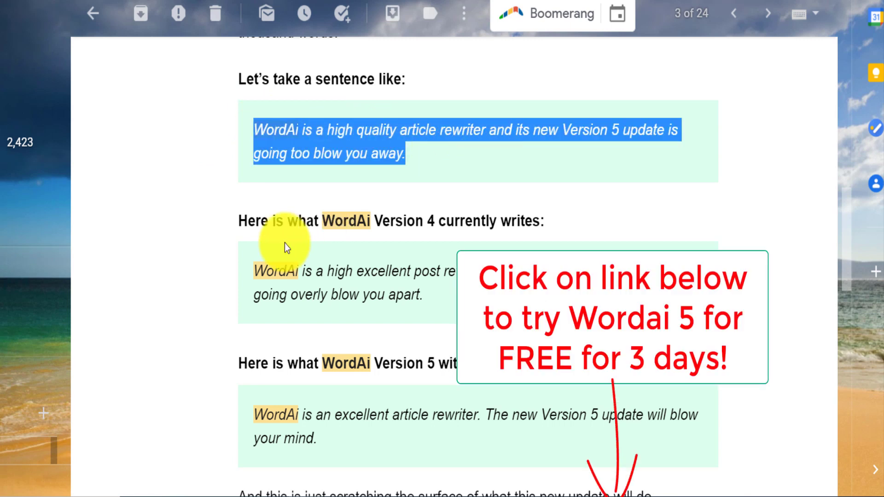
drag(263, 223, 547, 244)
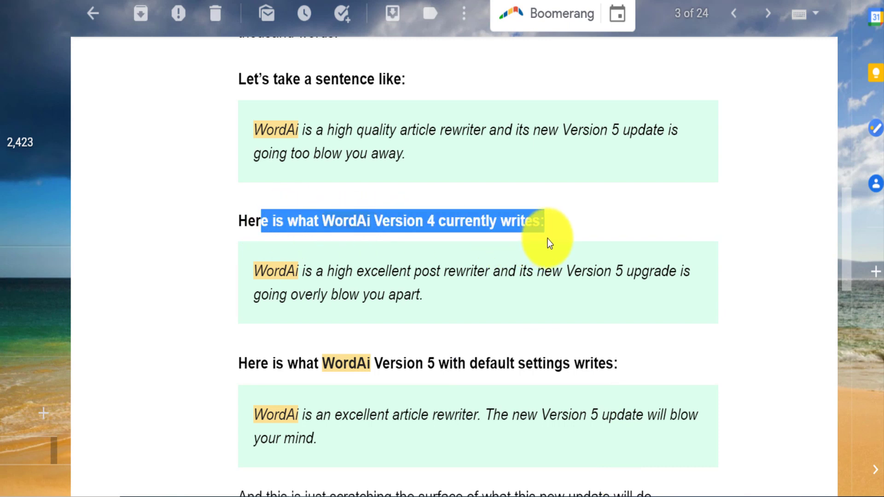
drag(255, 272, 424, 296)
scroll(418, 296, down, 2)
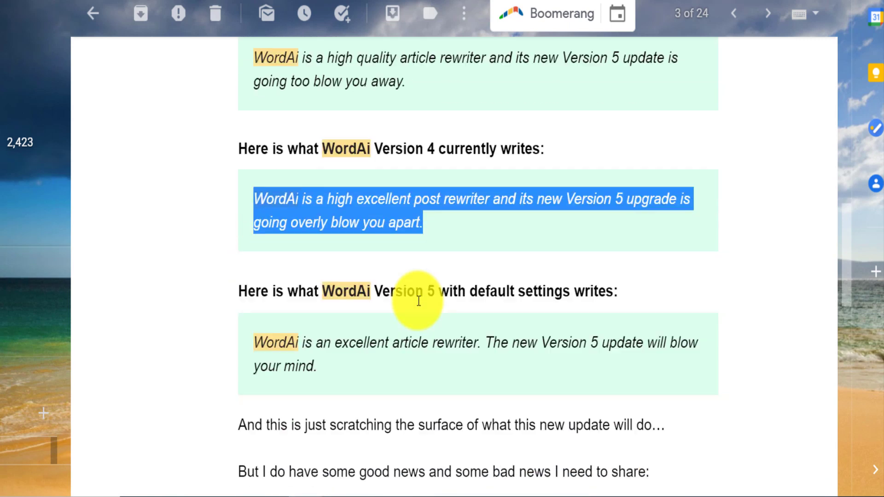
drag(256, 342, 334, 364)
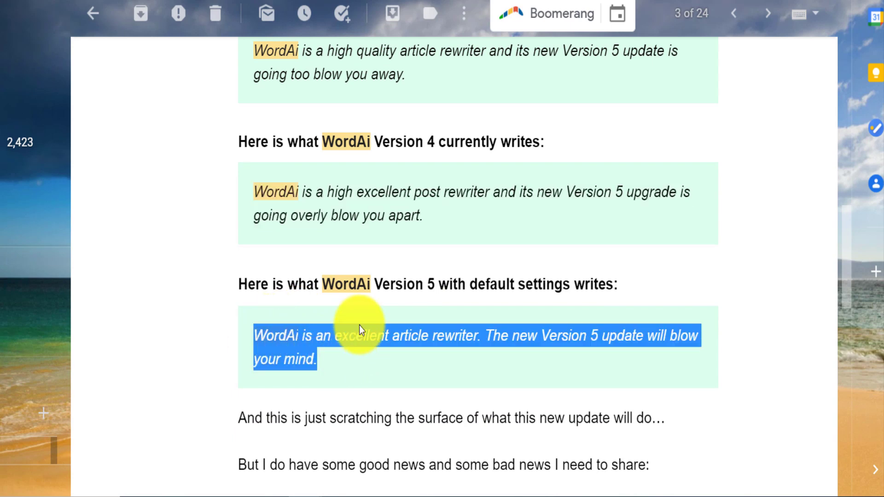
scroll(401, 304, down, 3)
scroll(403, 301, down, 6)
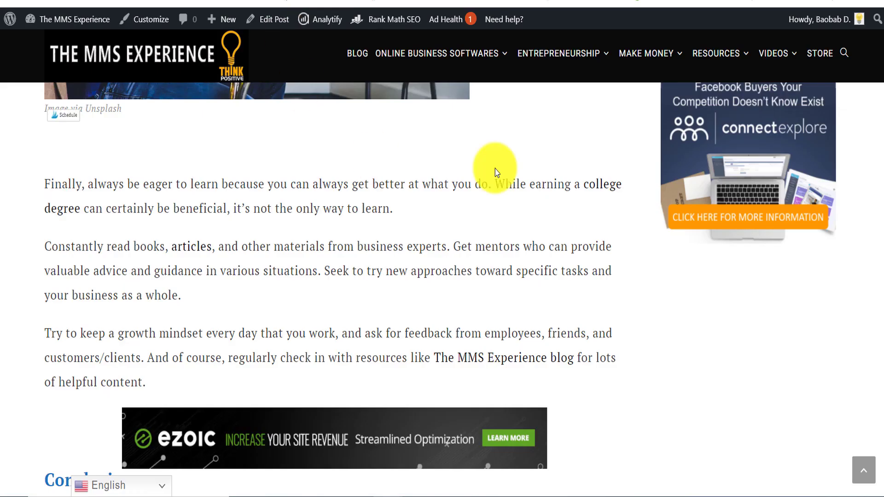
Step: Look over the "5 Best Business Practices" blog article and the capabilities section of the WordAi homepage
drag(877, 368, 880, 57)
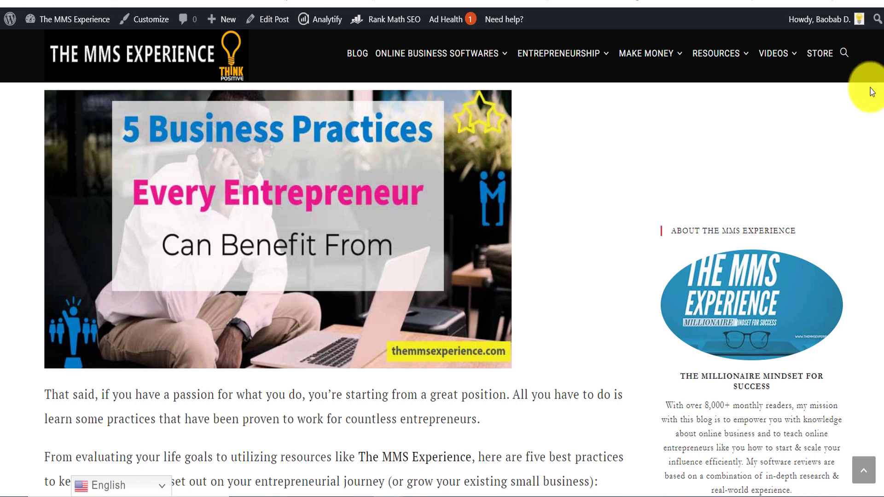
scroll(739, 158, up, 2)
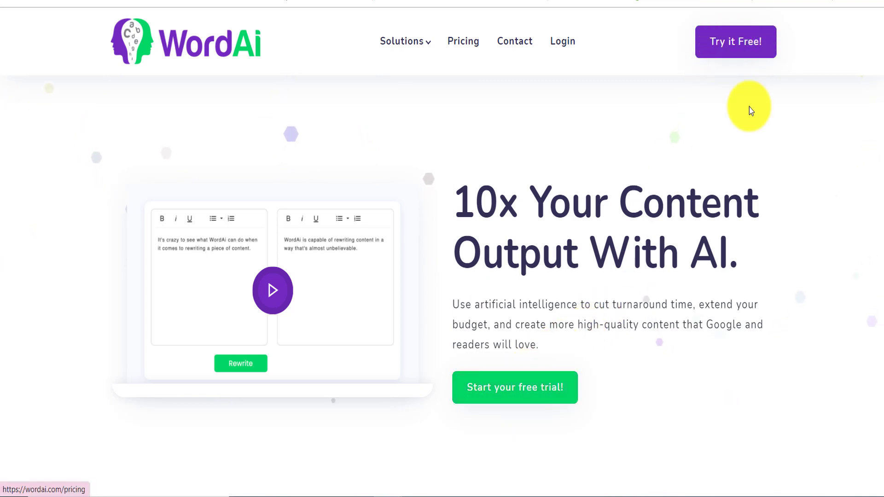
scroll(812, 229, down, 8)
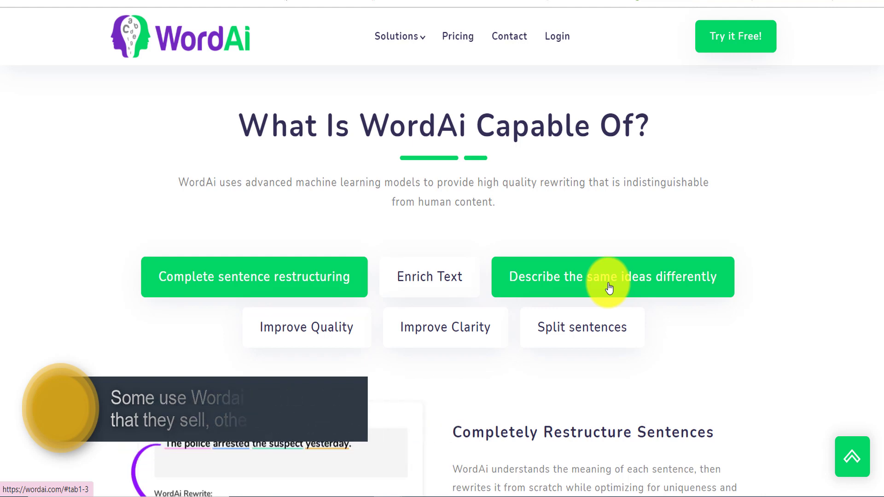
scroll(609, 289, down, 5)
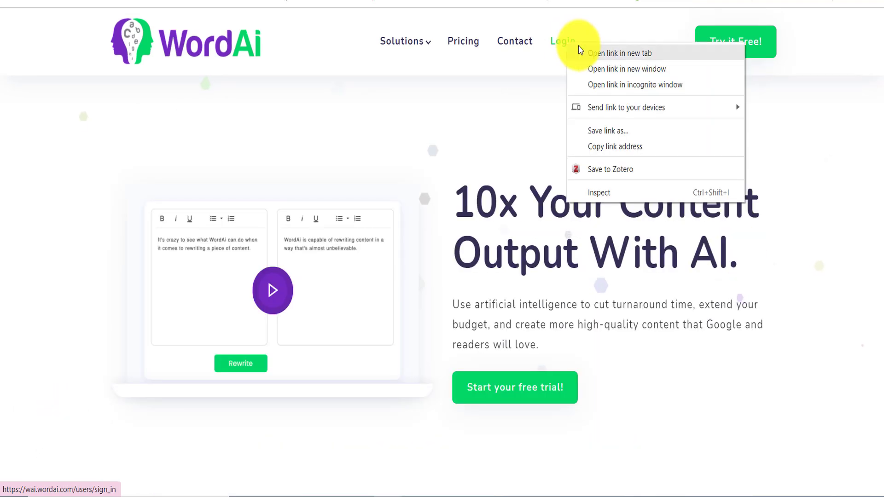
Step: Open the WordAi login link in a new tab and go to the Rewrite Articles page
click(596, 53)
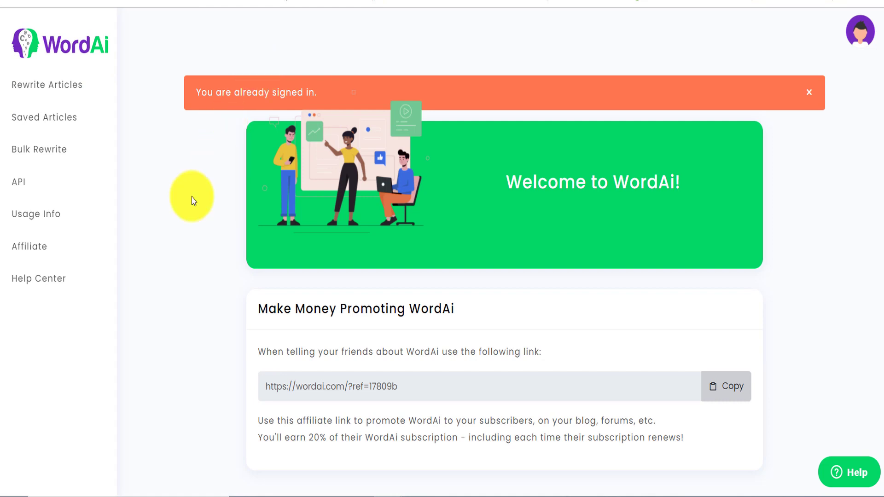
scroll(194, 207, down, 1)
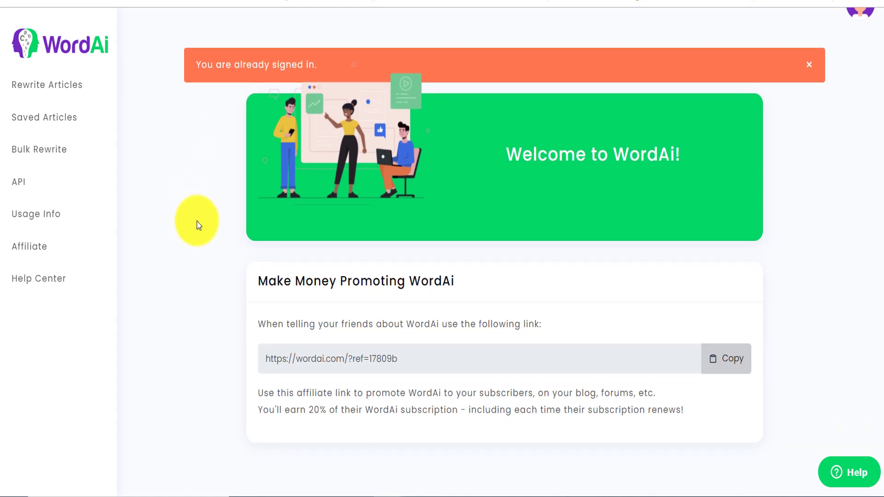
click(66, 89)
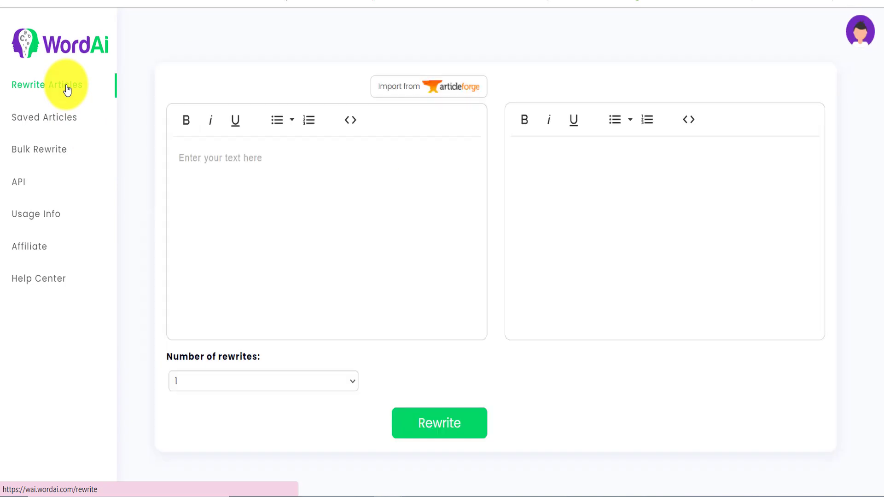
Step: Review the rewrite settings, trying the More Conservative level and returning it to Regular
scroll(507, 276, down, 2)
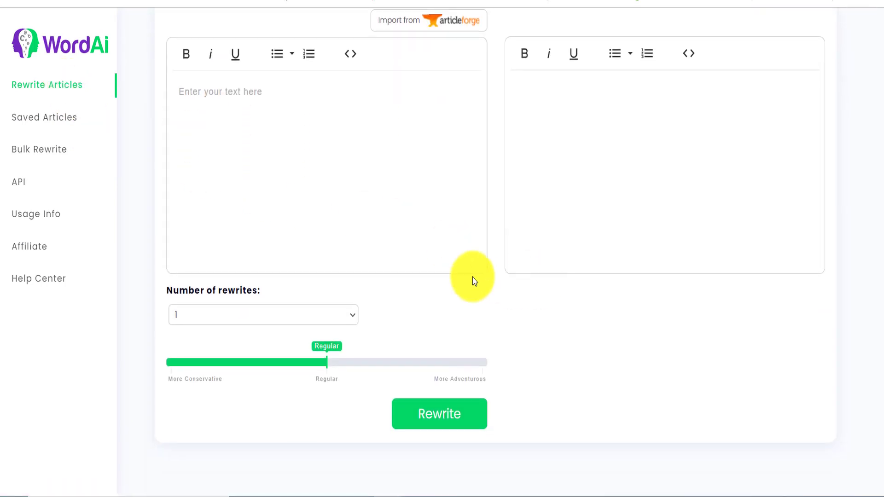
scroll(502, 291, up, 2)
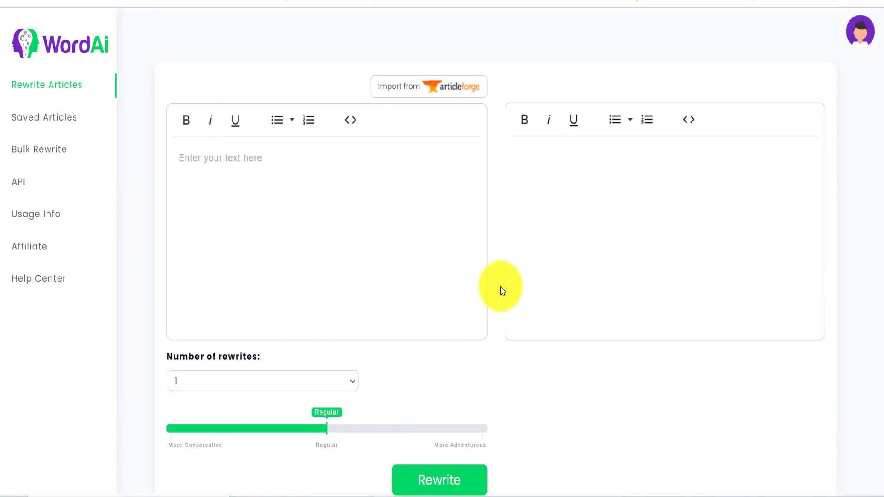
scroll(503, 291, down, 2)
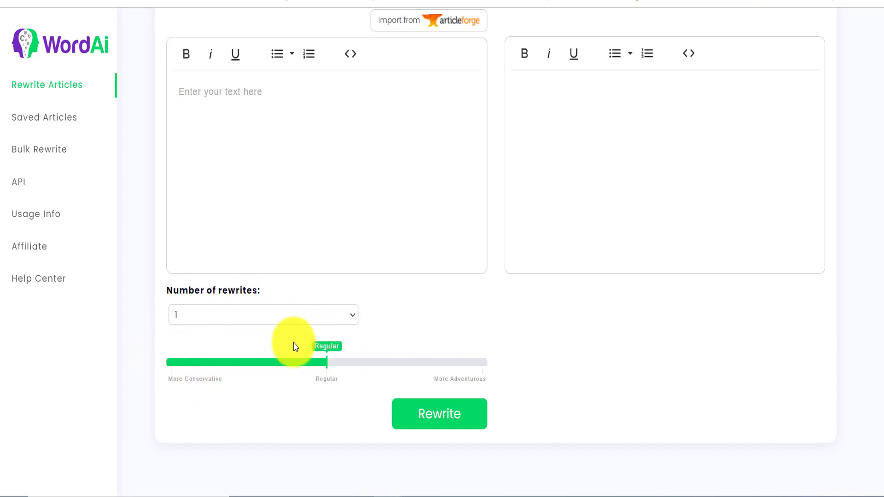
drag(322, 353, 219, 357)
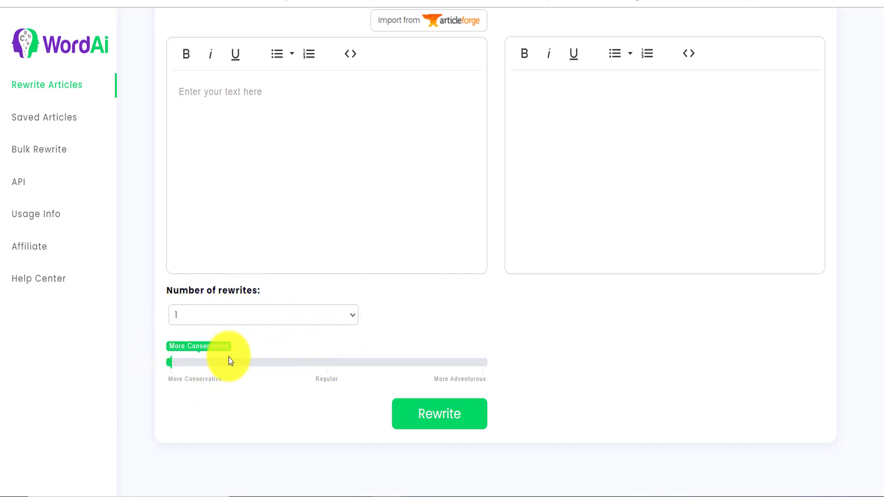
click(327, 363)
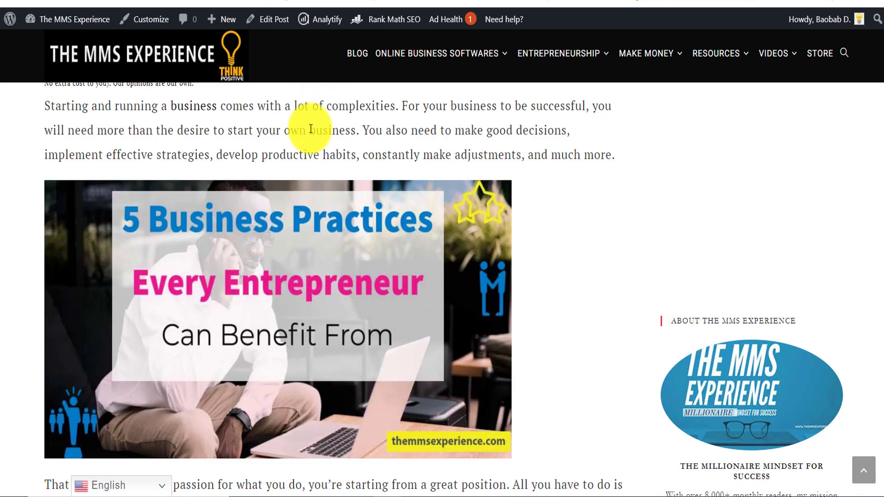
Step: Copy the opening paragraph and the "That said" paragraph from the blog article into the WordAi source text
scroll(307, 133, up, 4)
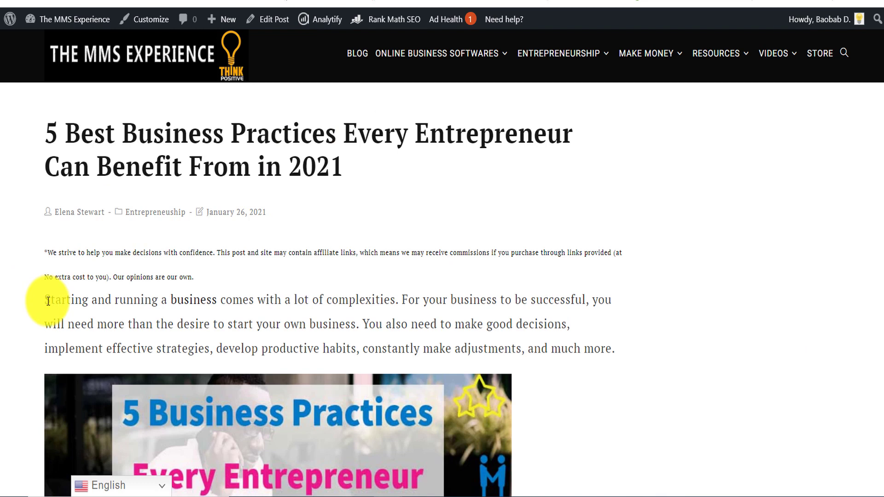
drag(48, 301, 620, 353)
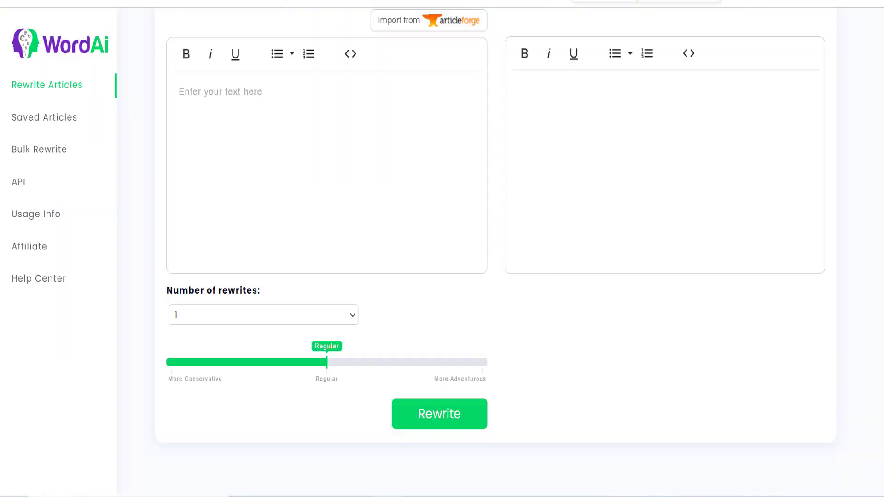
text(Starting and running a business comes with a lot of complexities. For your business to be successful, you will need more than the desire to start your own business. You also need to make good decisions, implement effective strategies, develop productive habits, constantly make adjustments, and much more.)
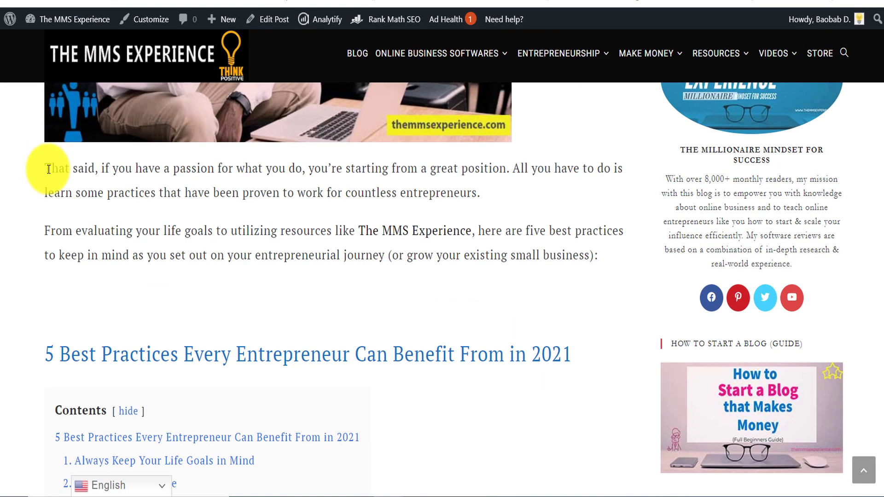
drag(46, 169, 481, 193)
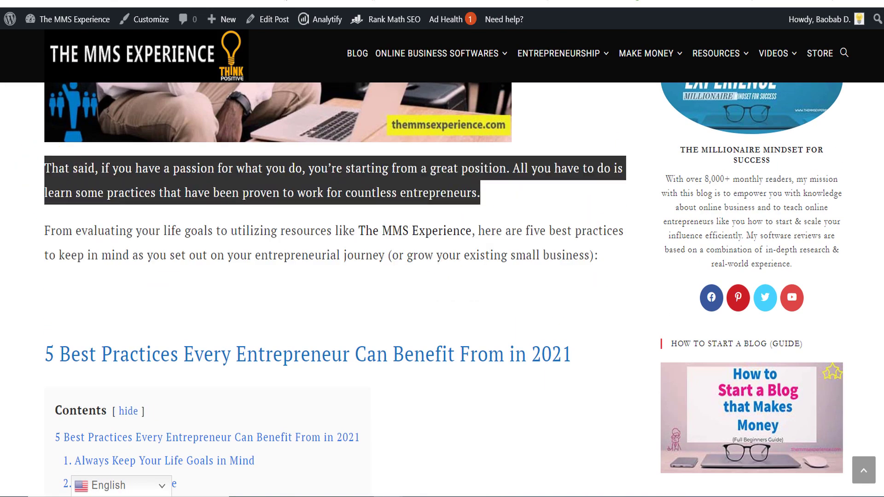
text(That said, if you have a passion for what you do, you're starting from a great position. All you have to do is learn some practices that have been proven to work for countless entrepreneurs.)
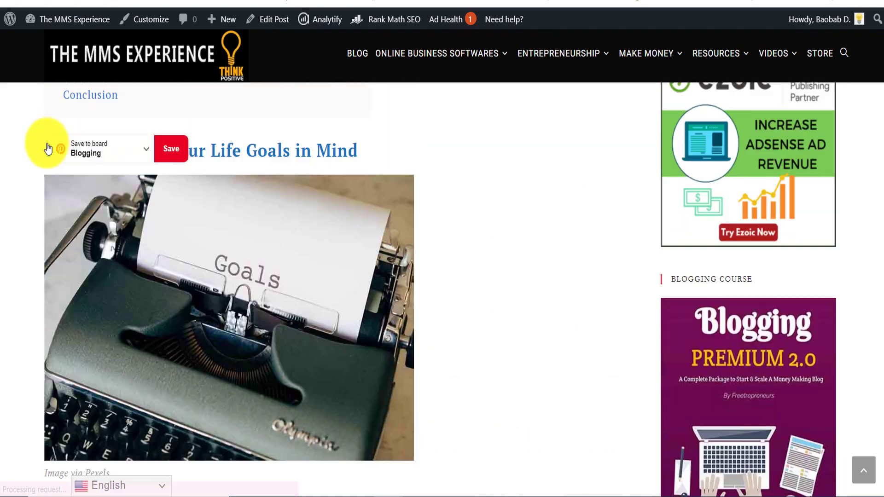
Step: Add the article's numbered sections and Conclusion to the WordAi source text, and remove the blank line above the Conclusion
scroll(44, 142, down, 15)
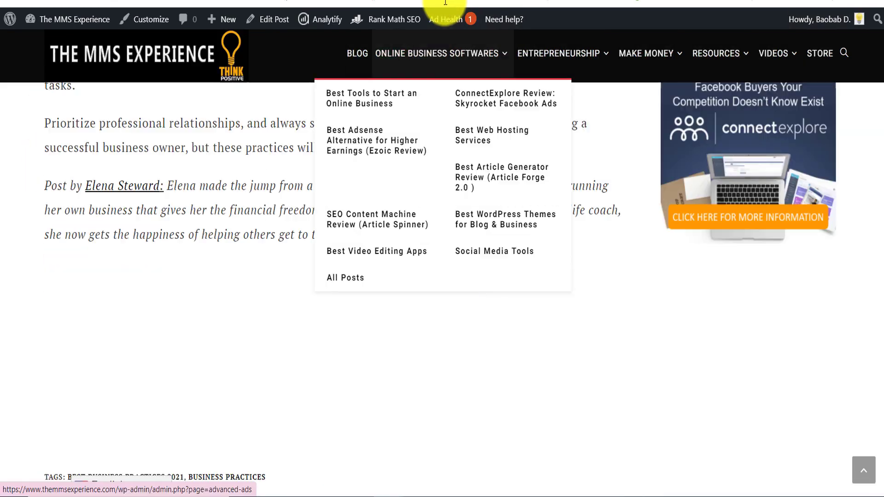
drag(446, 2, 467, 207)
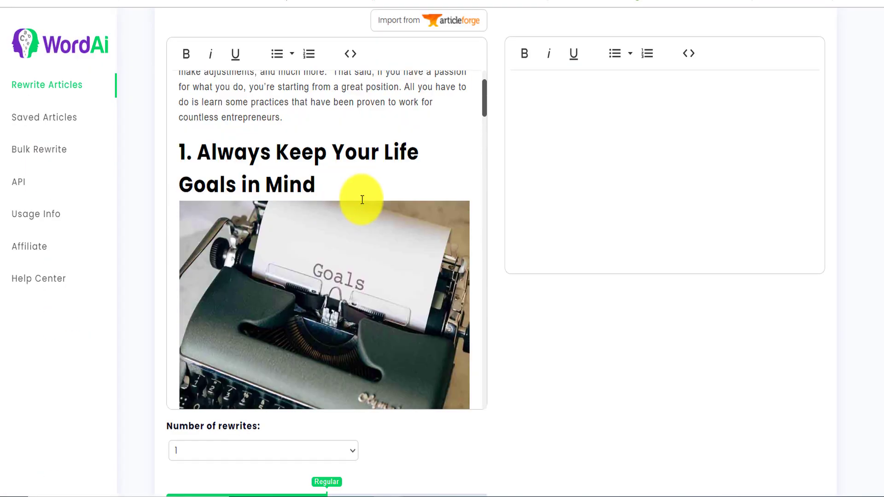
scroll(362, 200, down, 20)
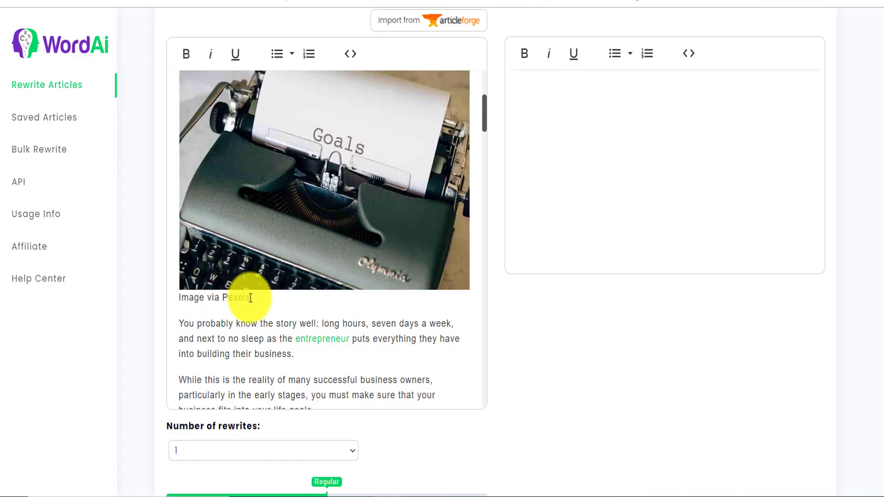
scroll(176, 206, down, 8)
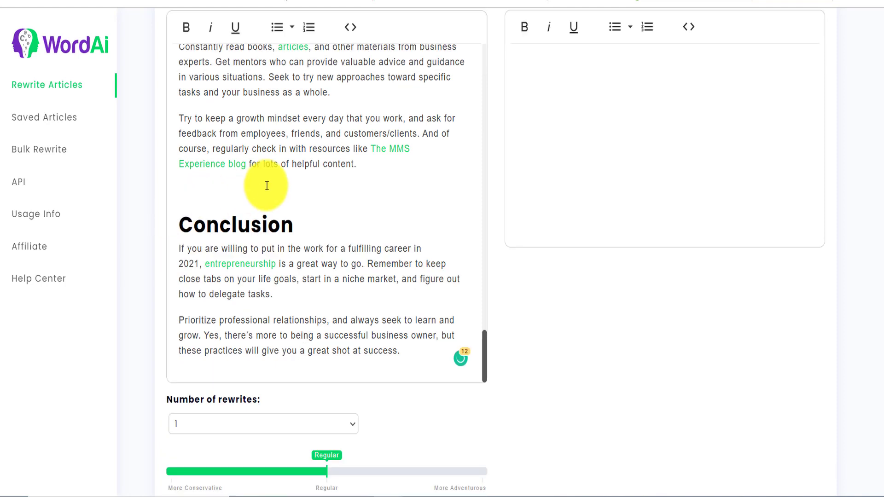
click(267, 185)
key(Delete)
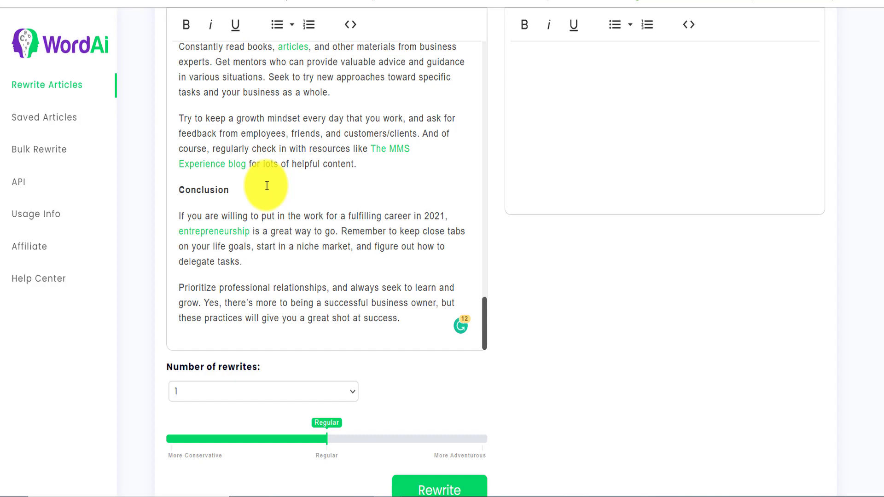
Step: Check the pasted article through to the Conclusion and set the number of rewrites to 2
scroll(267, 186, up, 15)
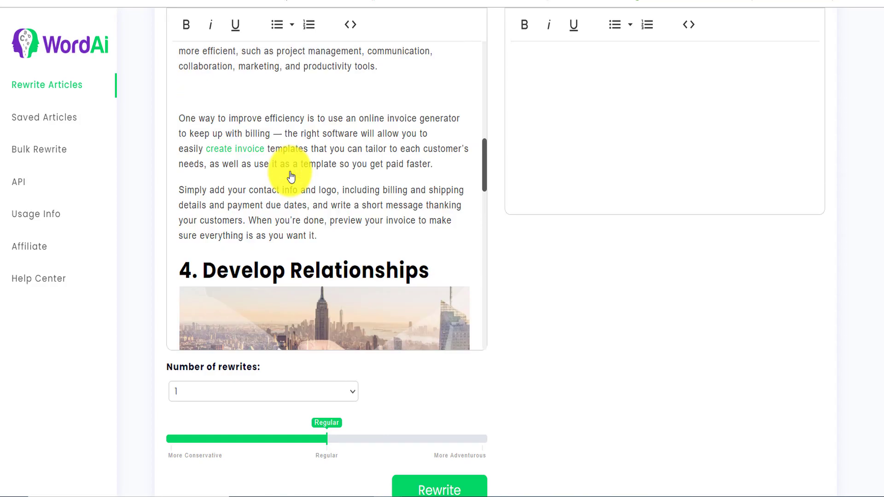
scroll(295, 175, up, 5)
scroll(295, 182, down, 15)
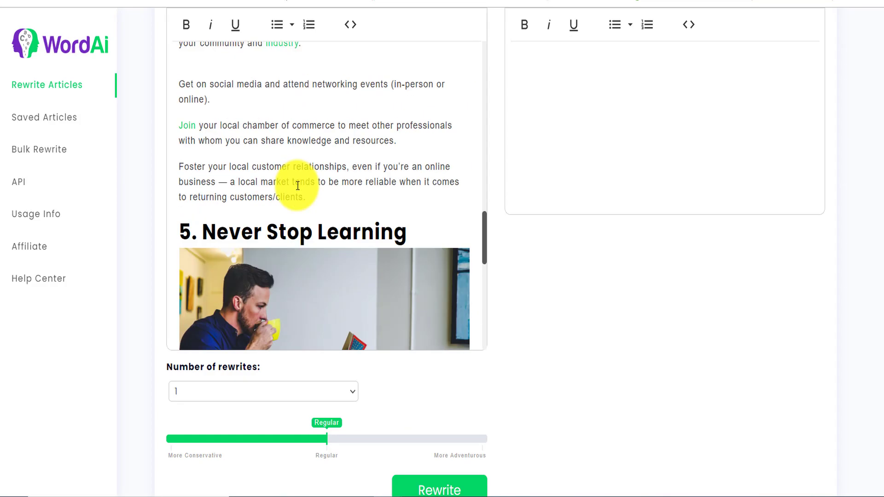
scroll(298, 186, down, 8)
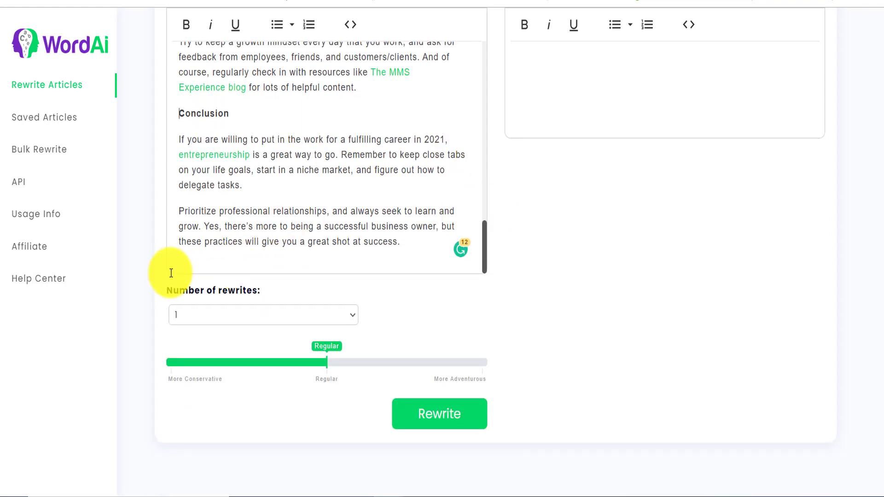
click(226, 322)
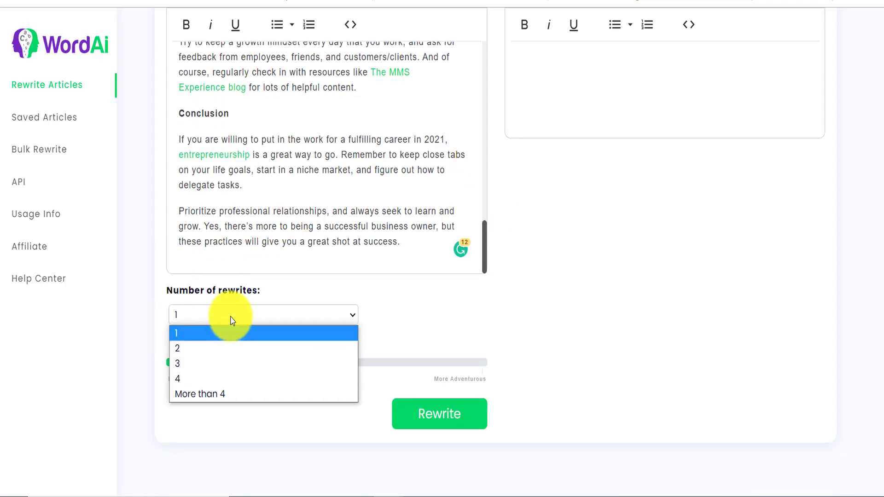
click(202, 352)
Step: Look through the source article, try the More Conservative rewriting level and return it to Regular
scroll(282, 148, up, 5)
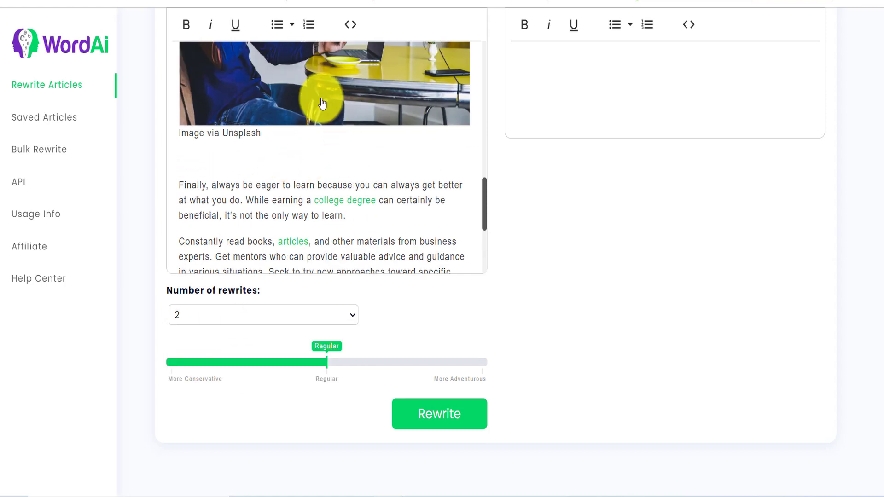
scroll(243, 175, up, 6)
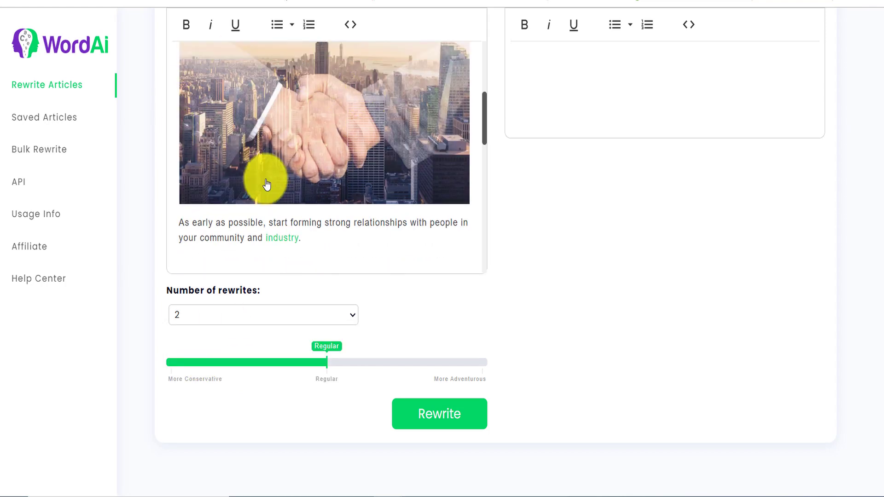
scroll(386, 184, down, 10)
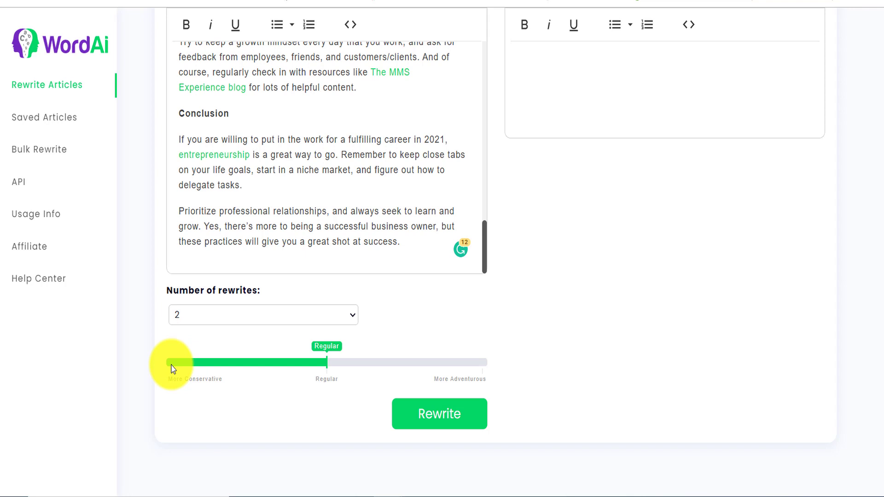
click(171, 364)
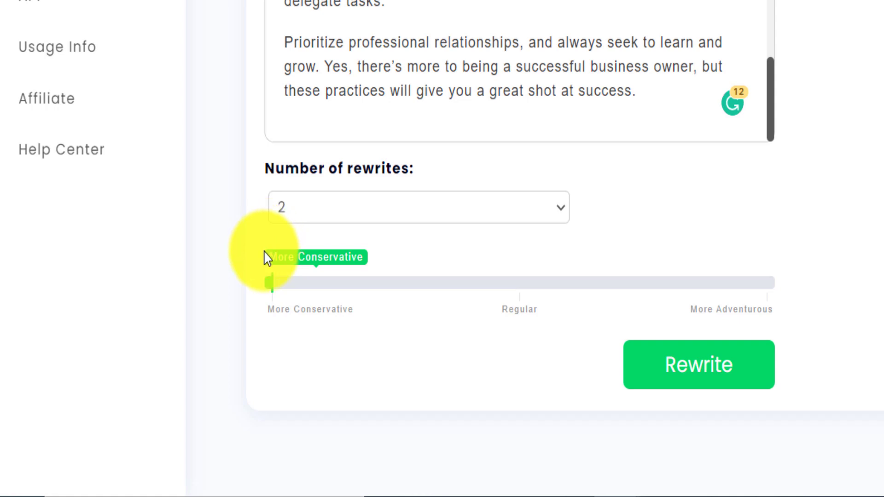
scroll(460, 250, up, 5)
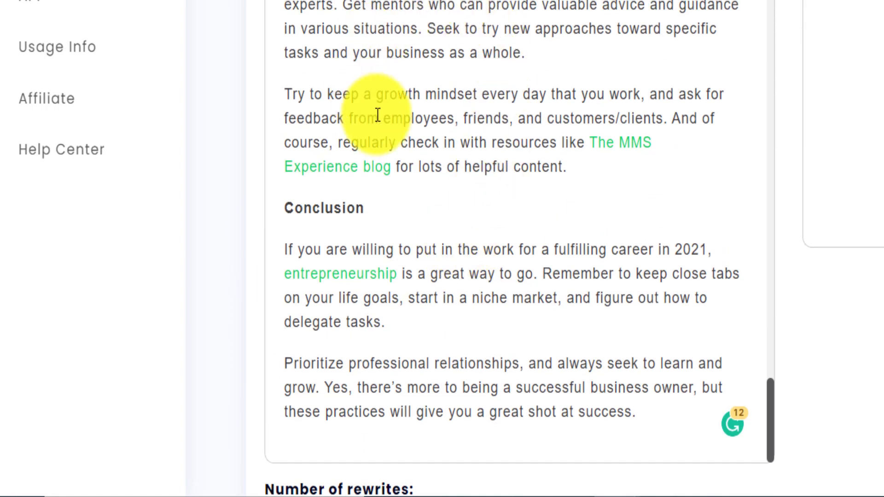
scroll(483, 103, up, 10)
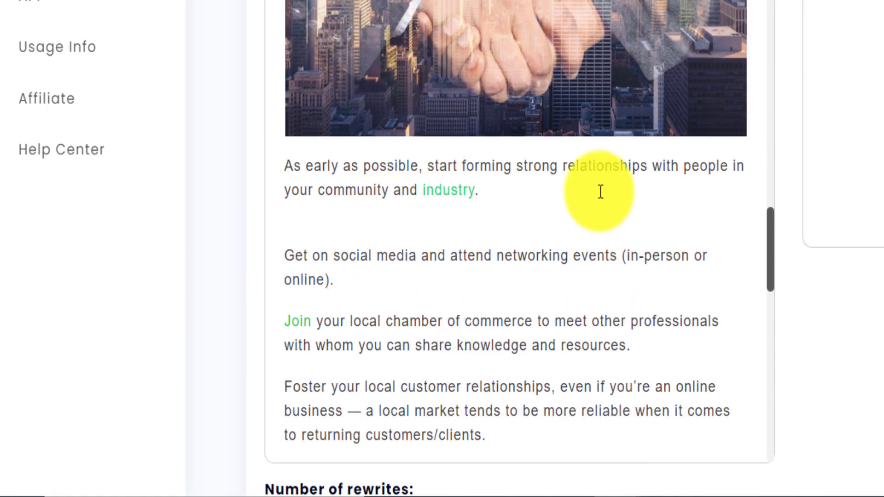
scroll(476, 201, down, 8)
scroll(426, 266, down, 10)
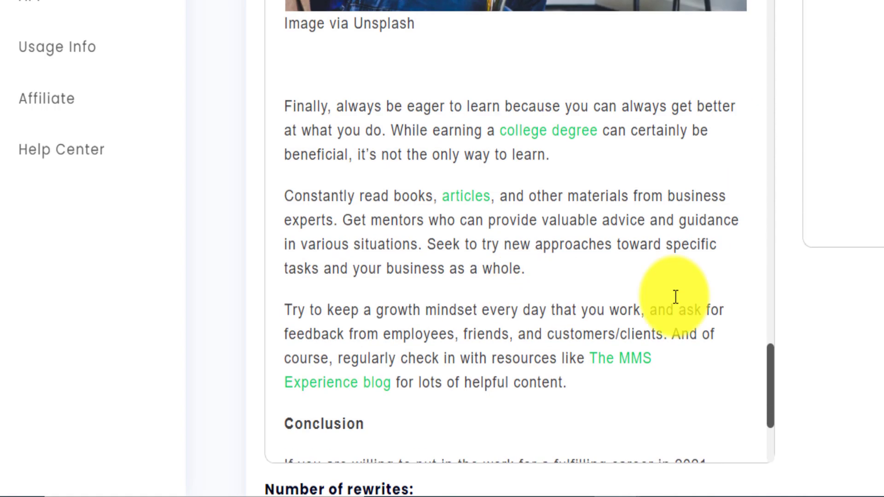
click(523, 283)
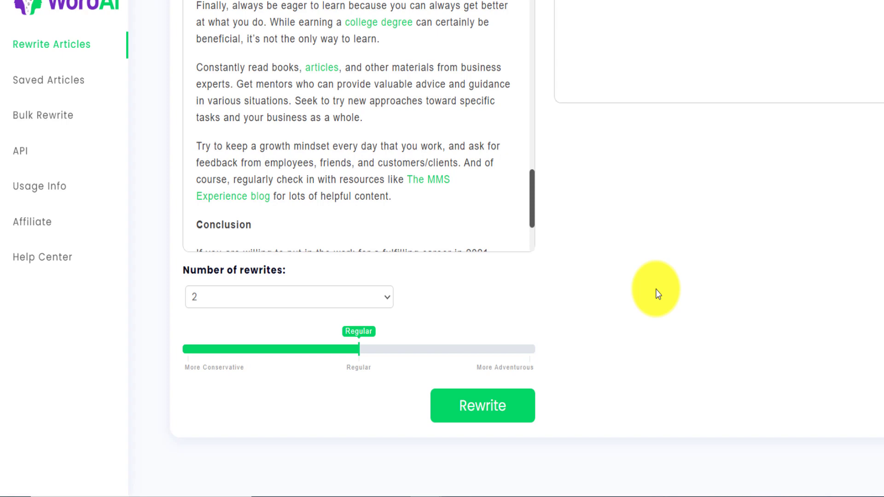
Step: Try the More Adventurous level, then rewrite the article with the level set back to Regular
click(533, 354)
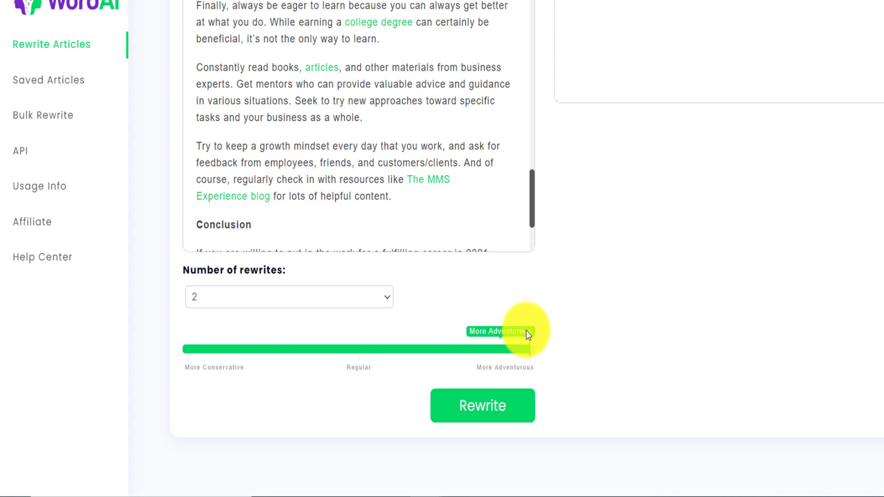
click(361, 350)
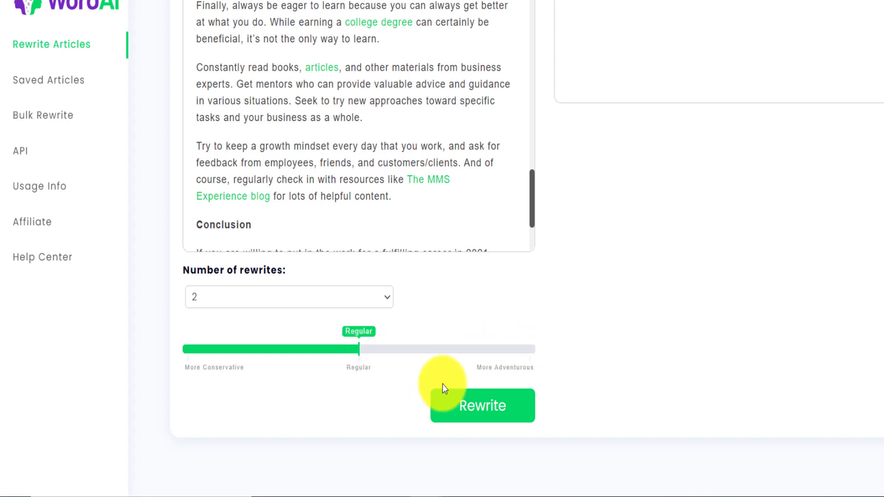
click(451, 399)
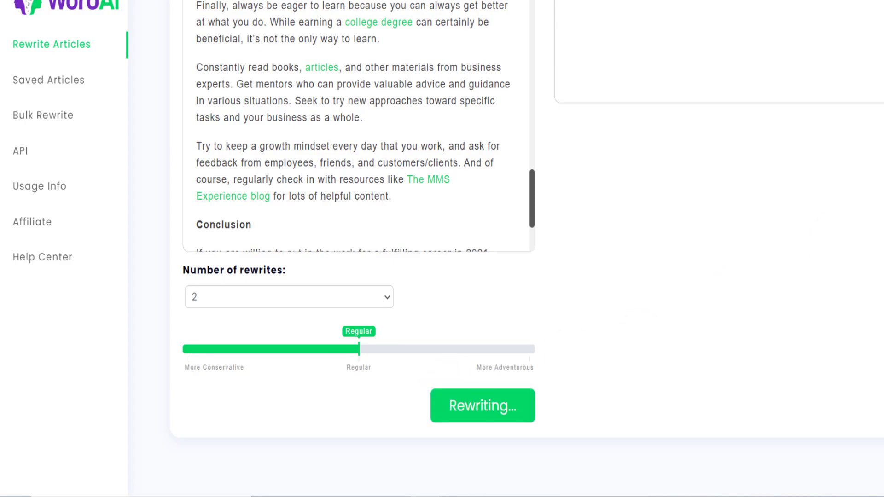
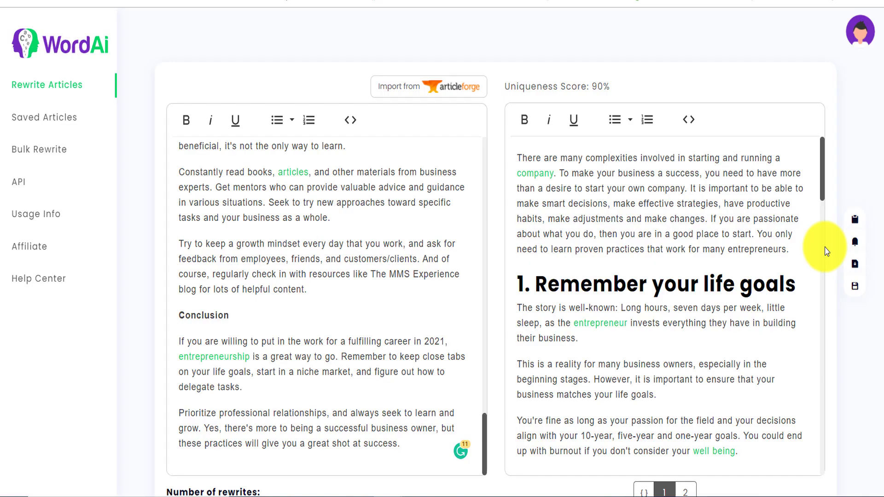
Step: Examine the uniqueness score and compare the first rewrite's opening paragraph sentence by sentence with the original
scroll(795, 253, down, 1)
triple_click(796, 255)
scroll(796, 256, up, 1)
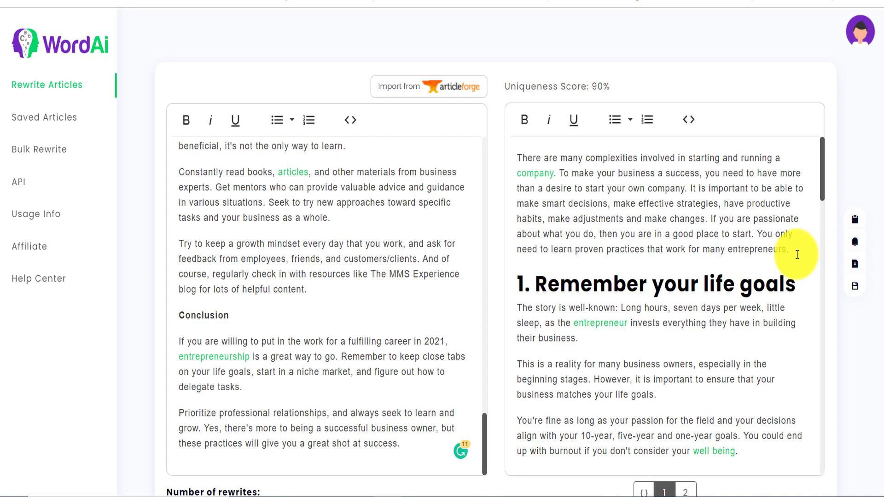
scroll(394, 255, up, 15)
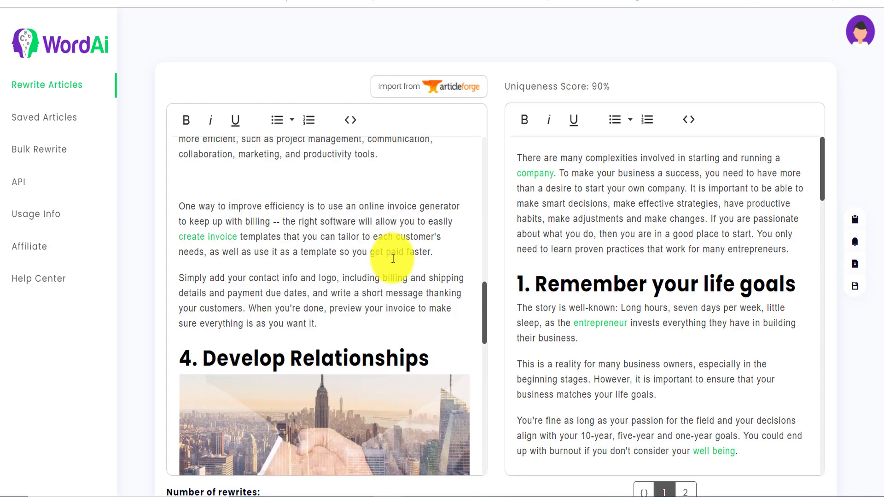
scroll(393, 258, up, 3)
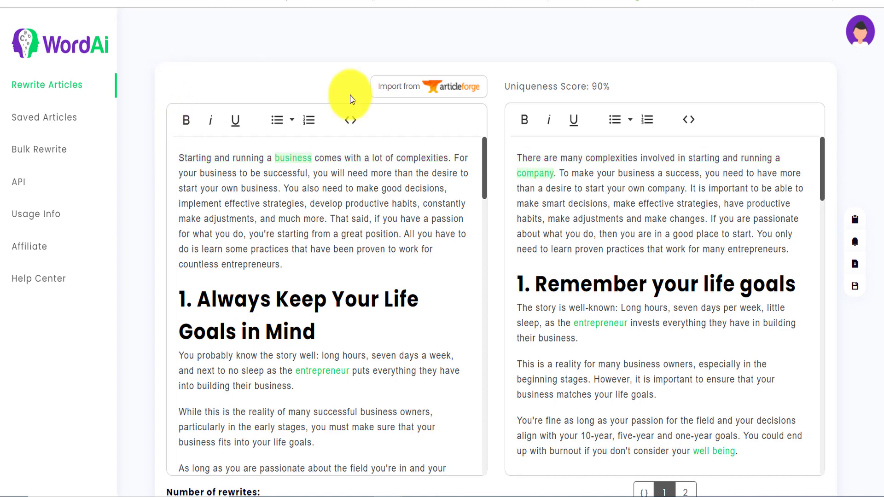
drag(512, 83, 617, 80)
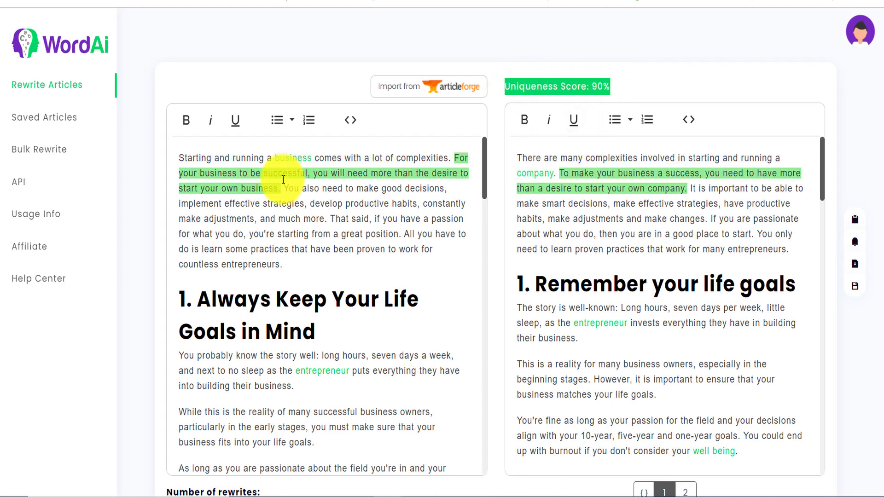
drag(189, 158, 329, 158)
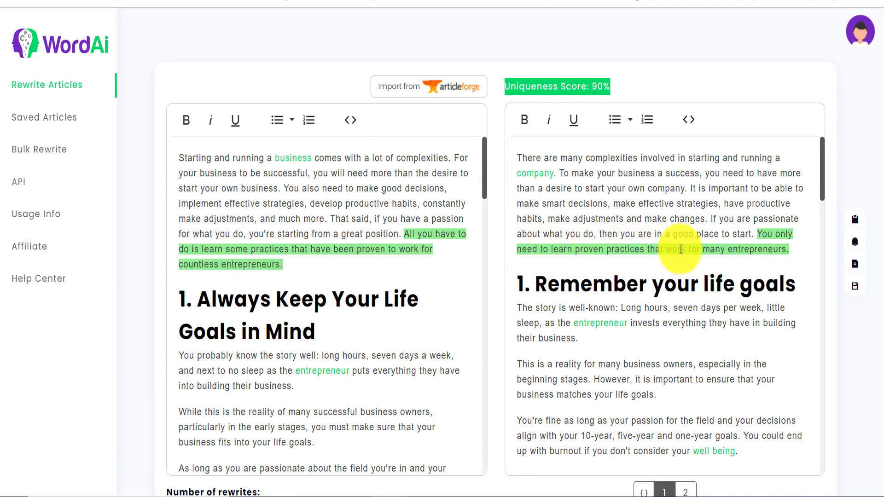
Step: Display the second rewrite of the article and compare its opening with the original text
scroll(809, 316, down, 8)
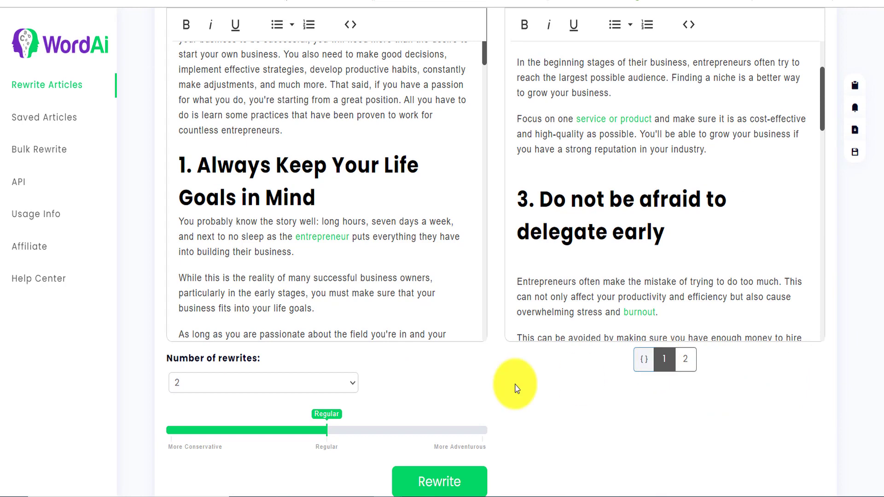
click(240, 383)
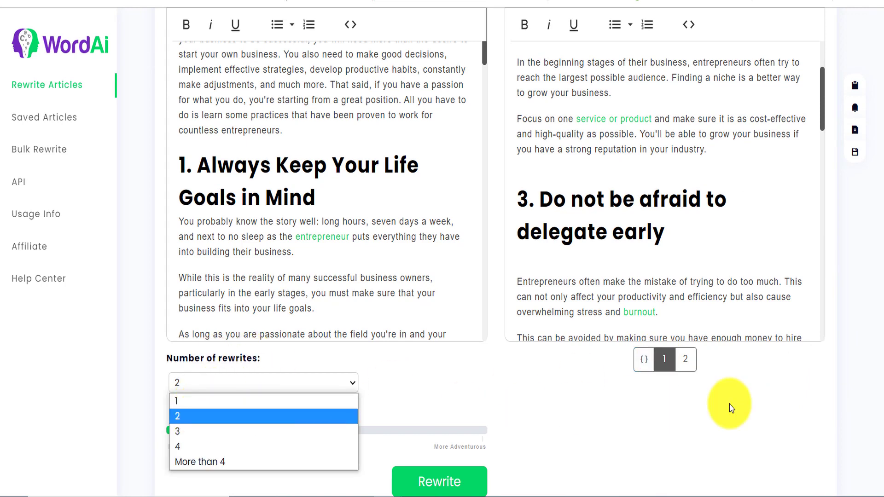
click(759, 389)
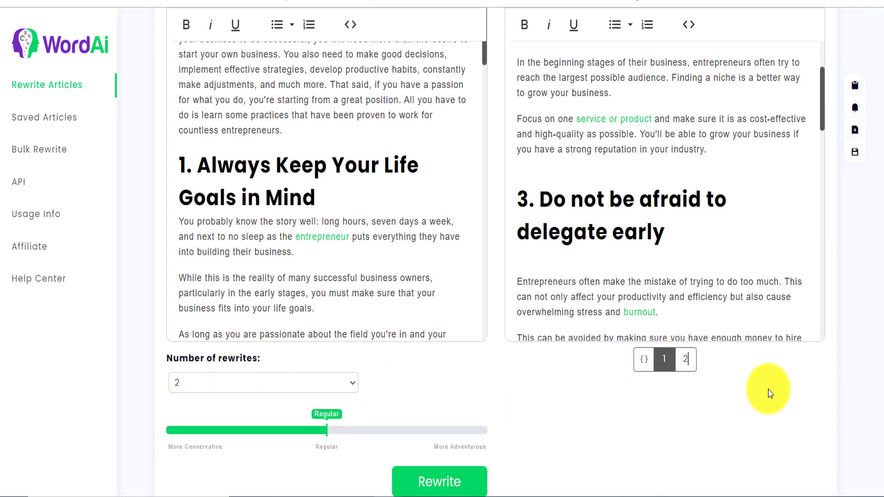
click(689, 365)
scroll(868, 276, up, 3)
scroll(750, 278, up, 5)
scroll(750, 279, up, 1)
scroll(746, 270, down, 2)
scroll(731, 276, up, 2)
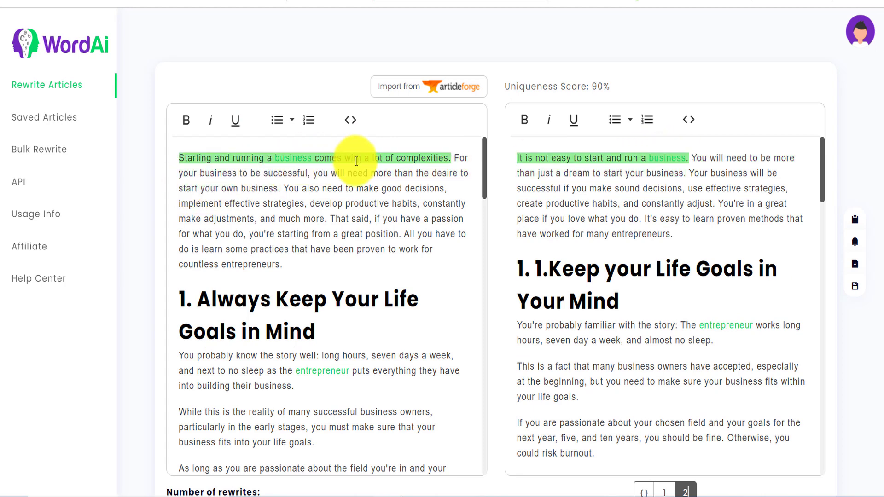
Step: Compare the remaining sections and the conclusion of the second rewrite with the original article
scroll(727, 179, down, 5)
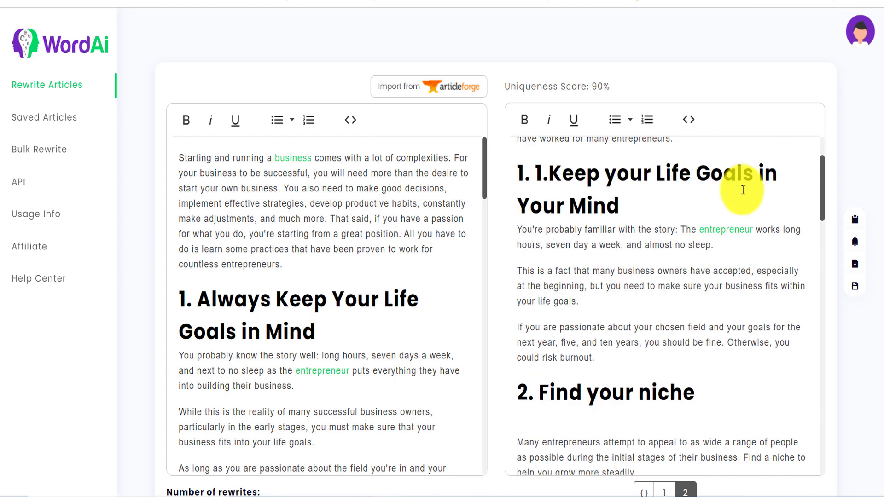
scroll(764, 230, down, 3)
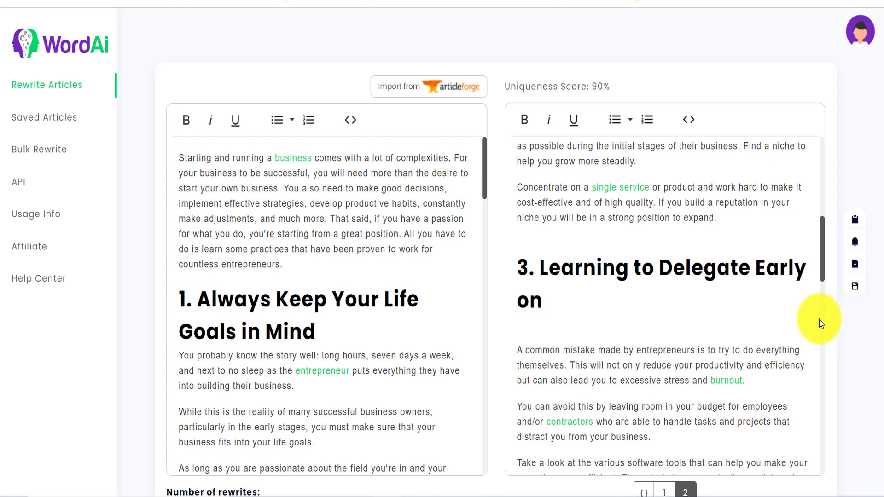
scroll(844, 356, down, 4)
scroll(739, 213, down, 5)
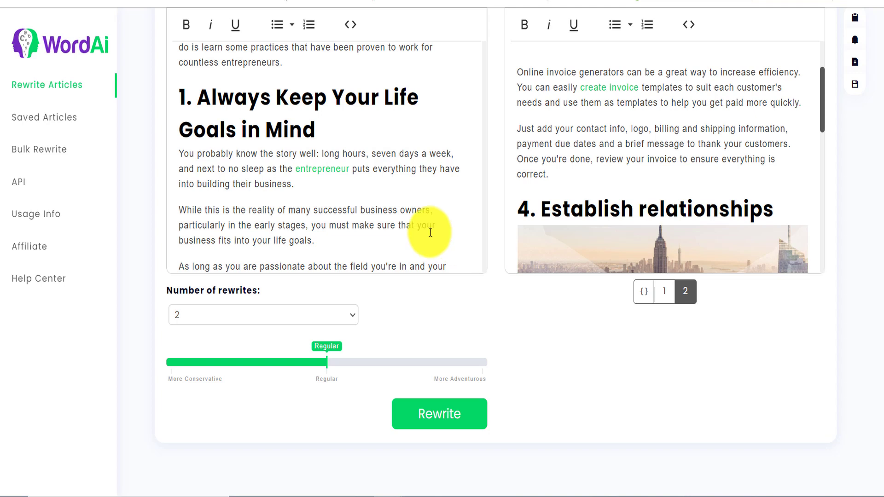
scroll(395, 144, down, 7)
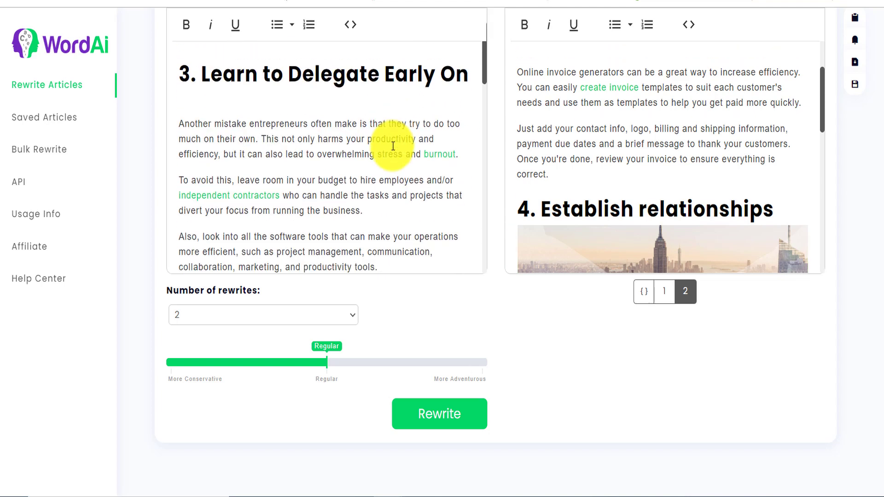
scroll(395, 145, up, 4)
scroll(394, 144, down, 10)
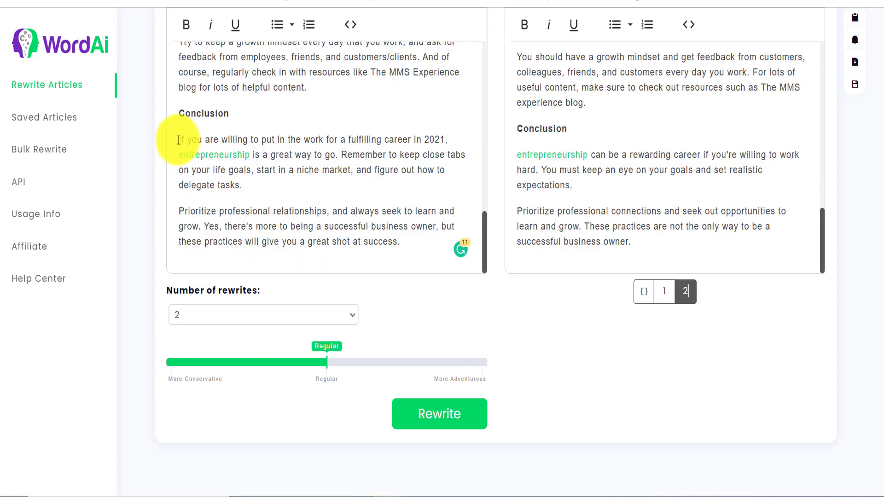
drag(179, 140, 339, 159)
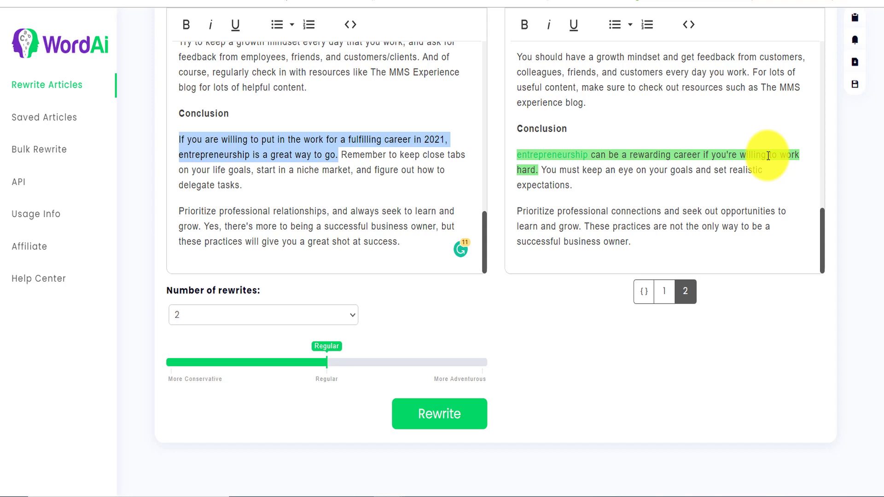
drag(632, 242, 540, 58)
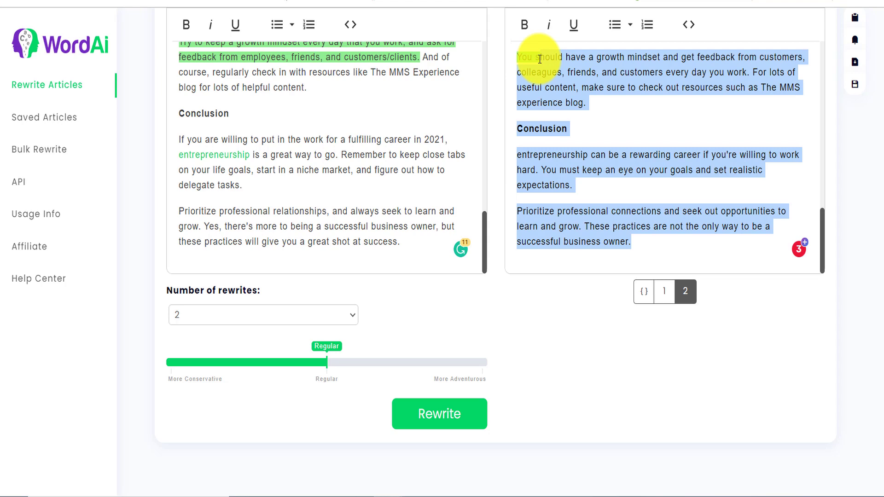
scroll(671, 87, up, 15)
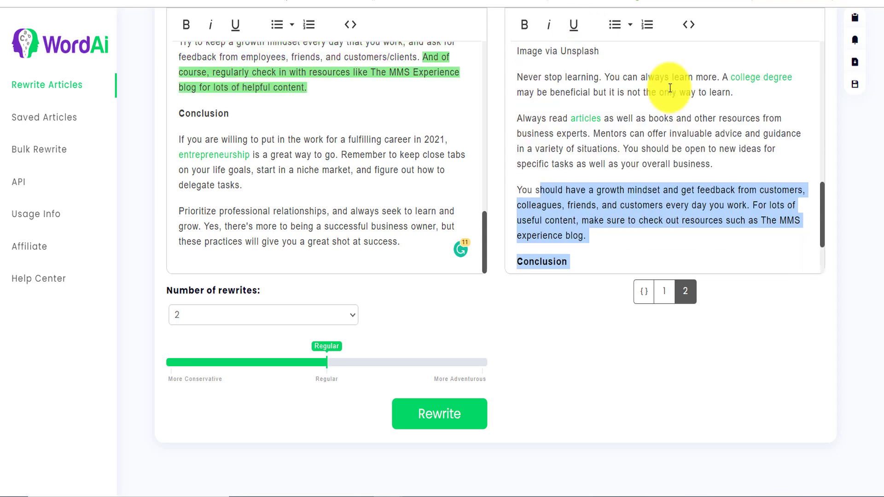
Step: Copy the second rewrite to the clipboard and switch to the original post on The MMS Experience WordPress site
scroll(865, 170, up, 4)
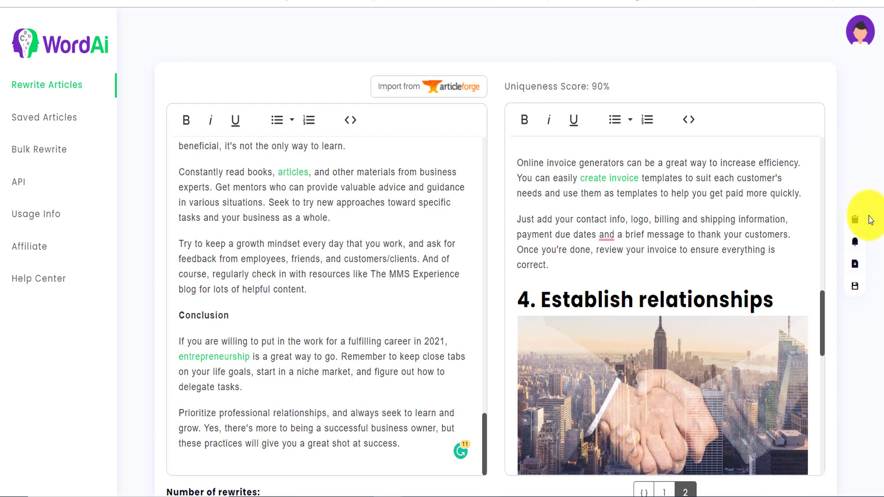
click(852, 222)
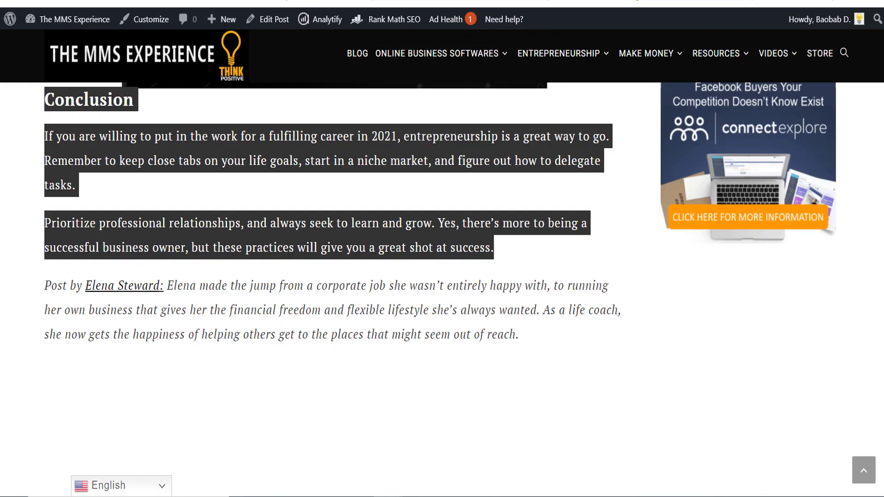
click(118, 92)
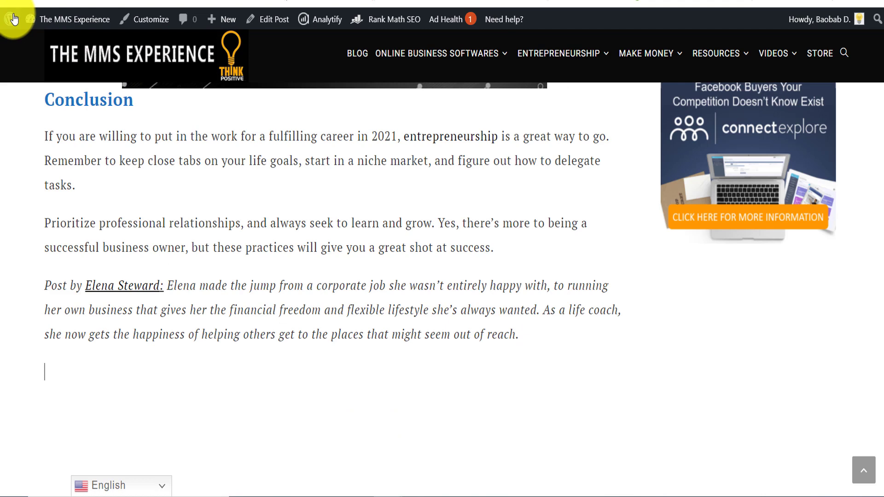
mouse_move(497, 64)
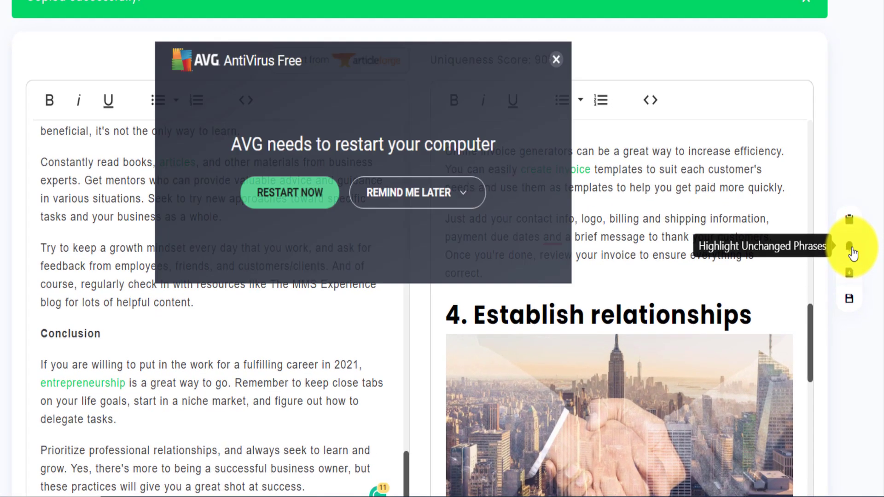
Step: Highlight the unchanged phrases in the second rewrite and examine them from its middle sections through the conclusion
click(853, 266)
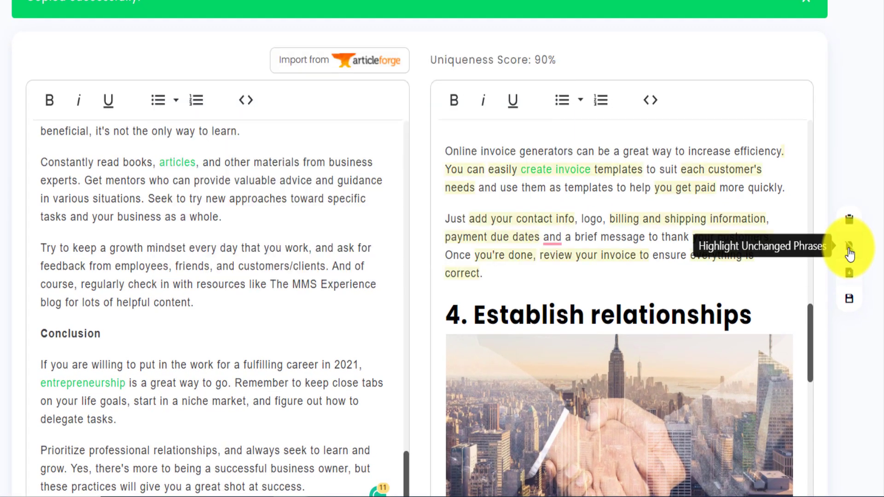
scroll(299, 230, up, 15)
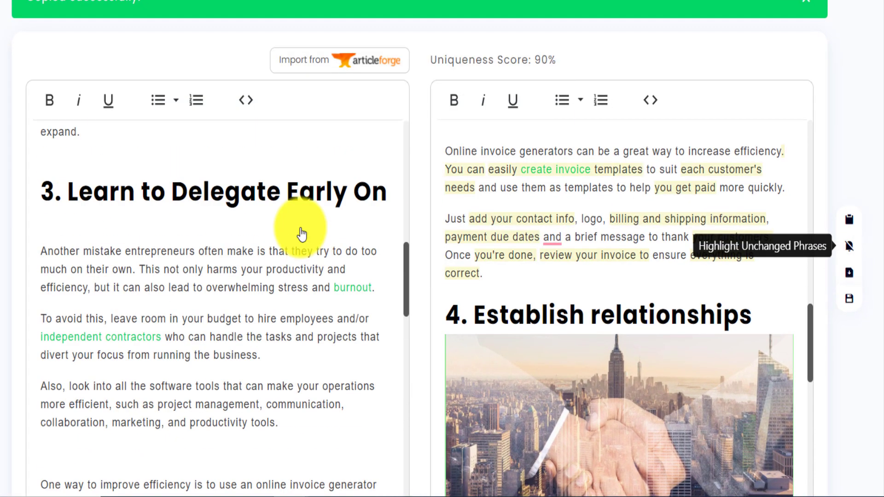
scroll(312, 254, up, 4)
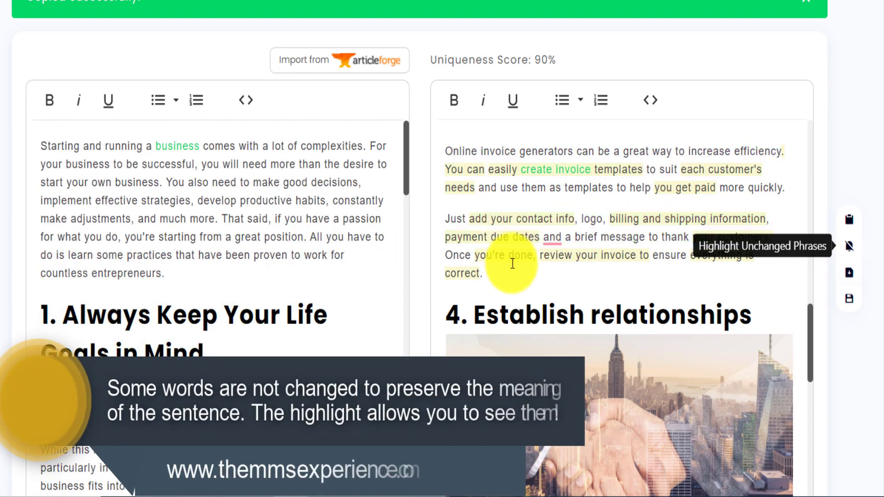
scroll(716, 327, down, 6)
scroll(694, 168, up, 6)
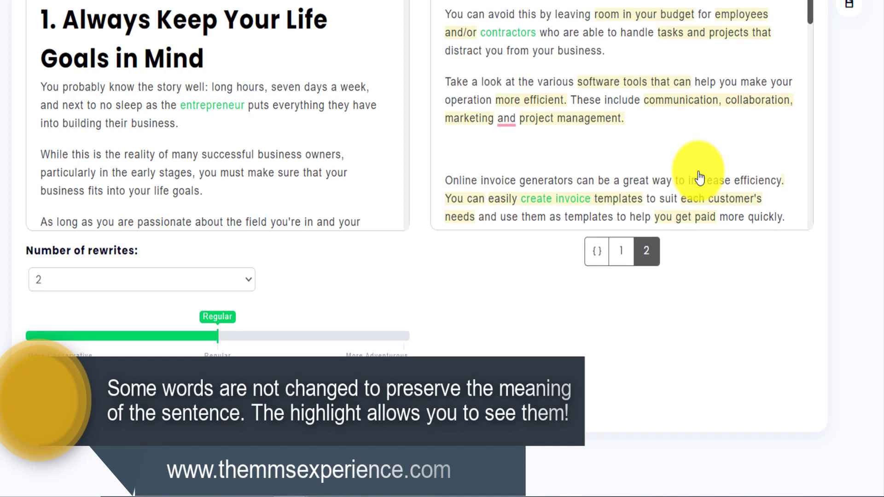
scroll(700, 146, down, 15)
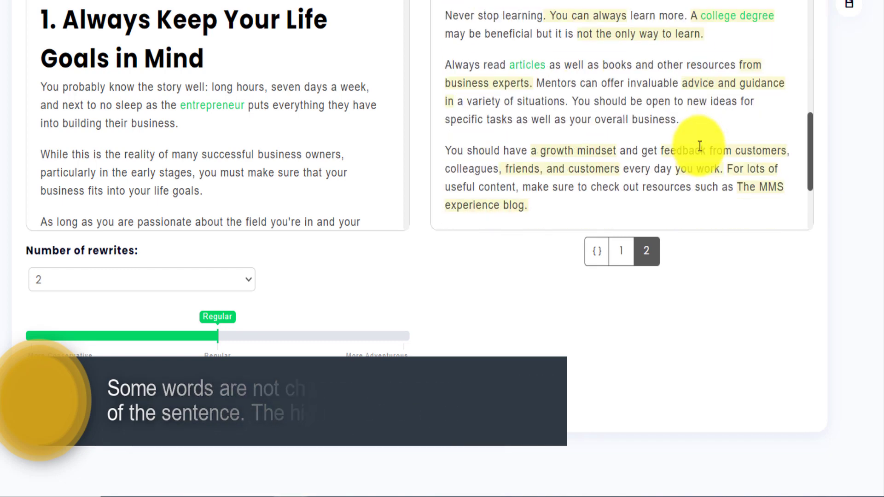
scroll(701, 143, down, 2)
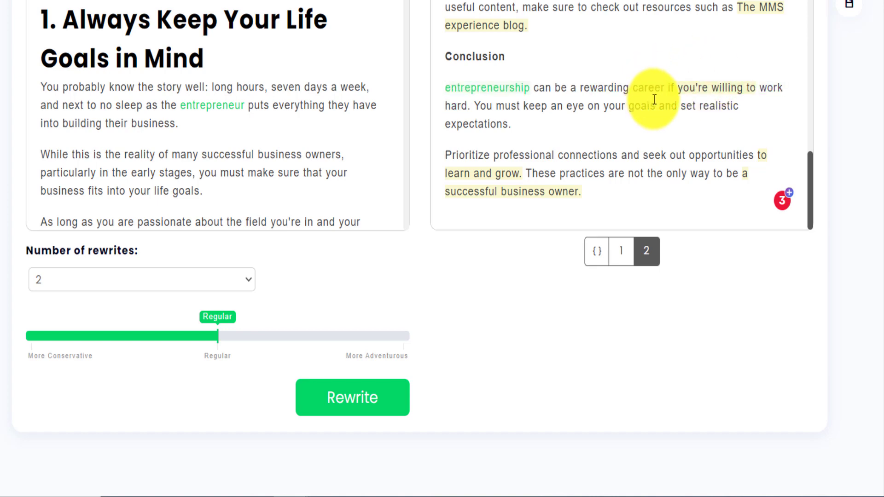
scroll(651, 93, up, 6)
scroll(670, 89, up, 12)
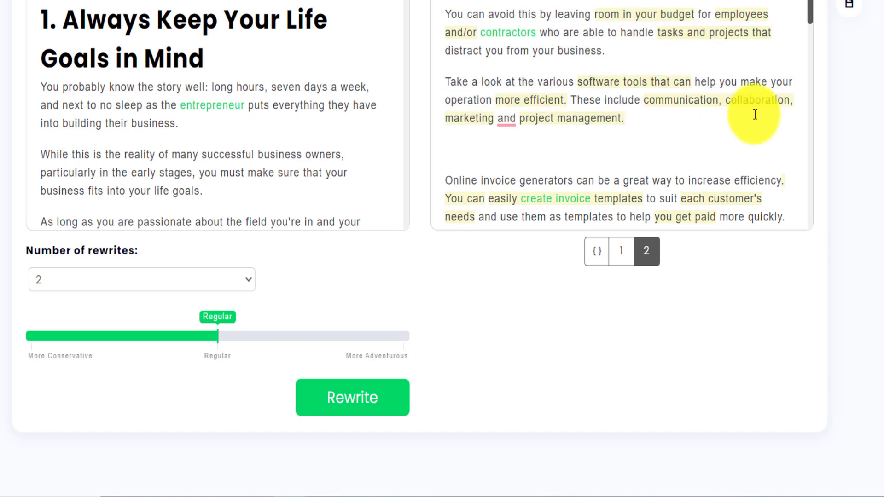
Step: View the export options for the article's rewrites and close them without exporting
scroll(755, 115, up, 5)
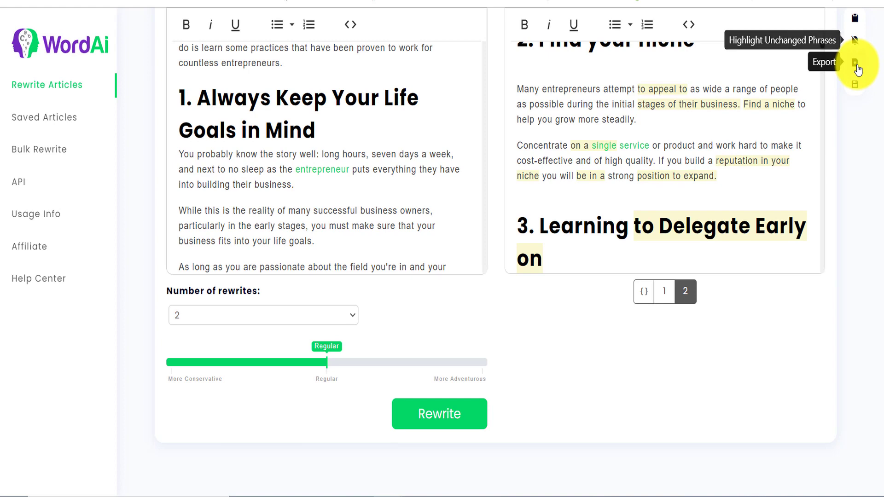
click(855, 66)
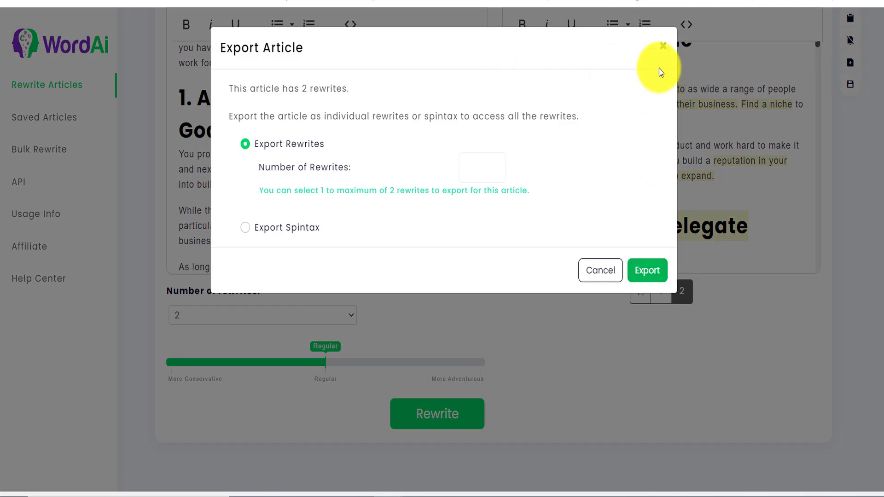
click(663, 46)
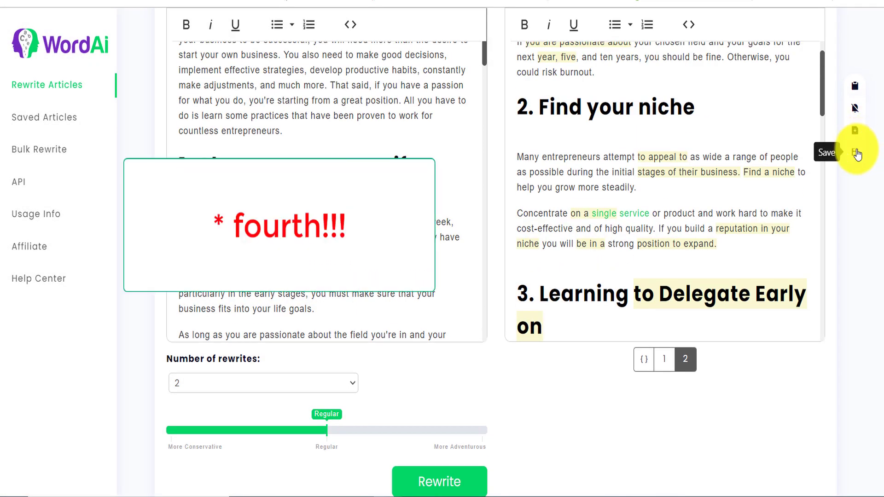
Step: Save the rewritten article under the name "Article 14"
click(856, 154)
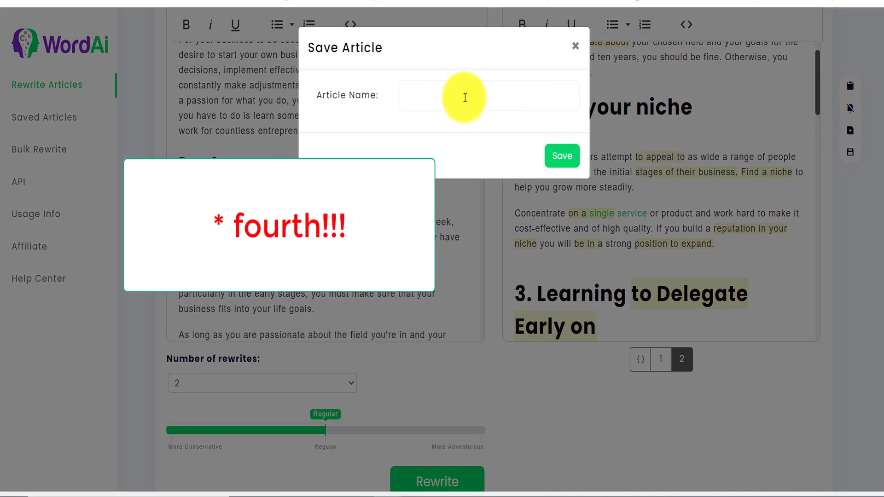
click(464, 98)
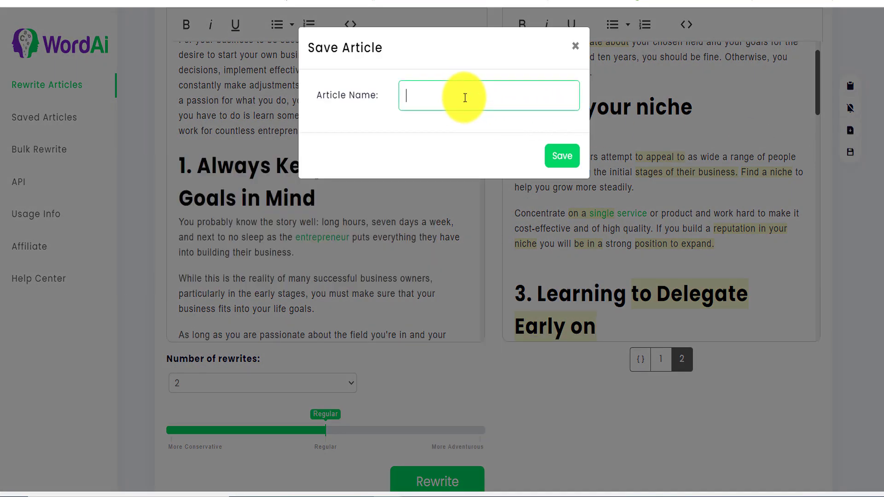
text(Article 14)
click(557, 155)
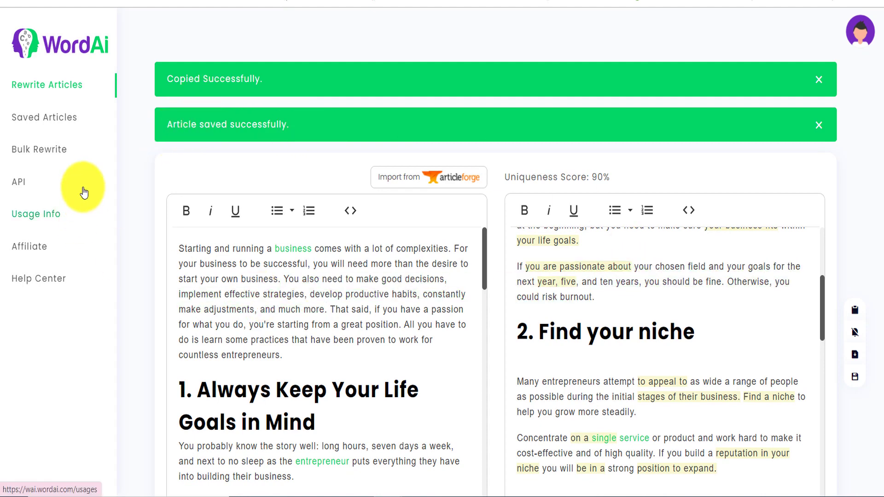
Step: View the saved articles list, and read the file upload instructions for bulk rewriting
click(49, 119)
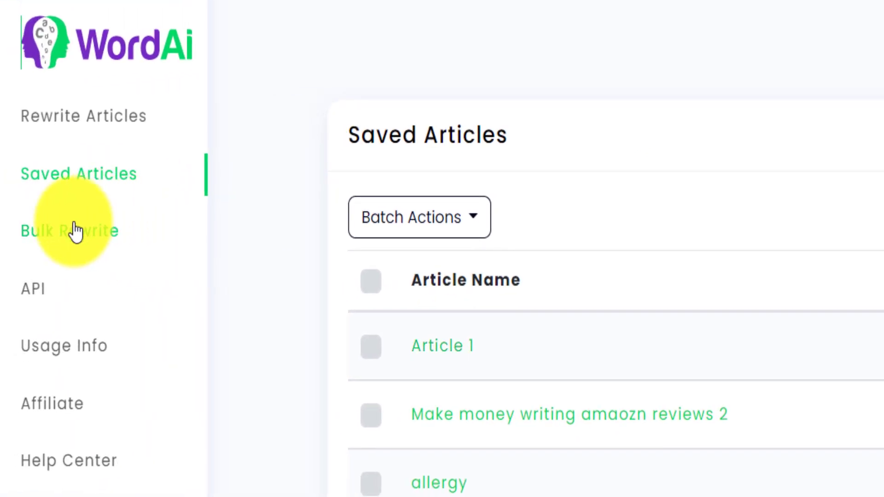
click(54, 230)
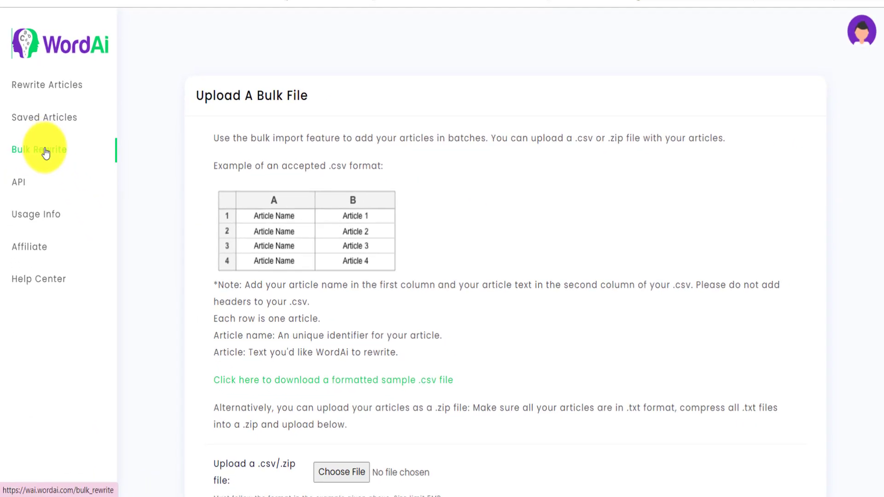
scroll(319, 81, down, 2)
drag(216, 69, 533, 72)
click(539, 136)
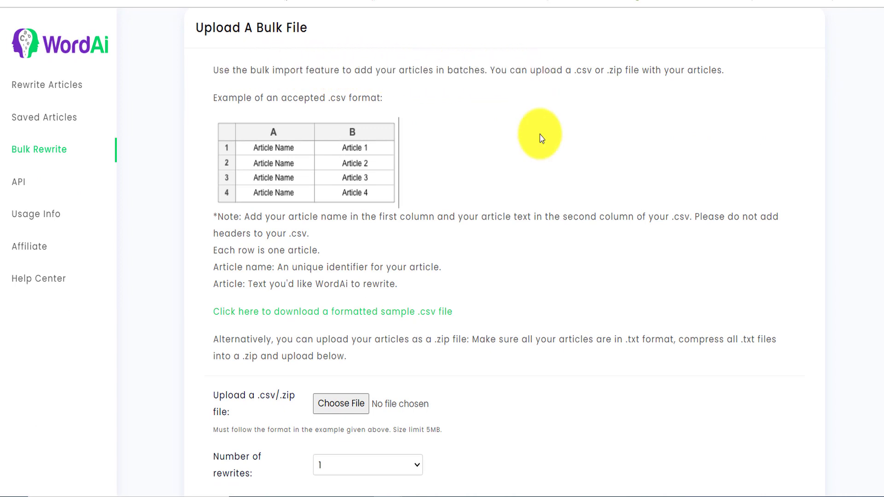
Step: Download the formatted sample .csv file and examine its article title and article text columns in Excel
click(241, 320)
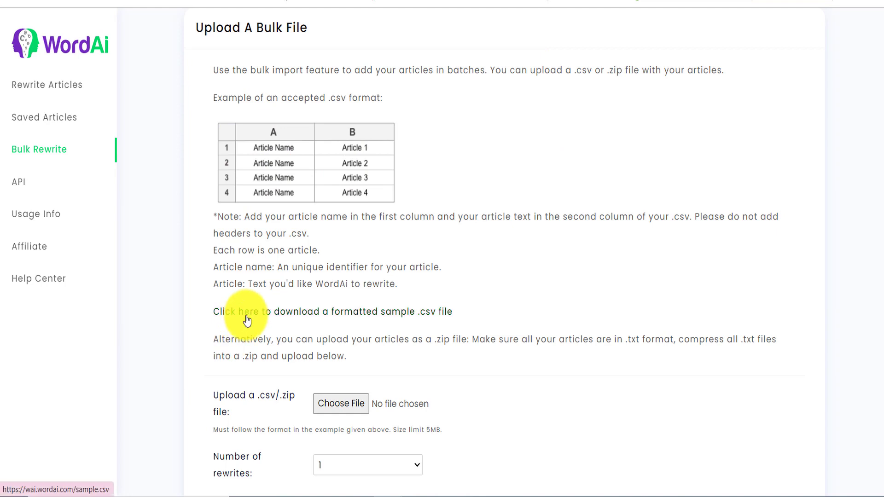
click(48, 476)
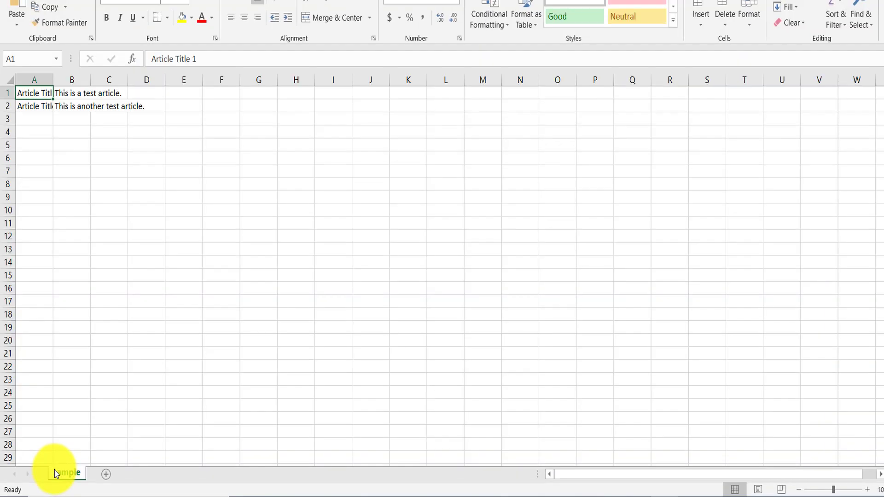
click(72, 94)
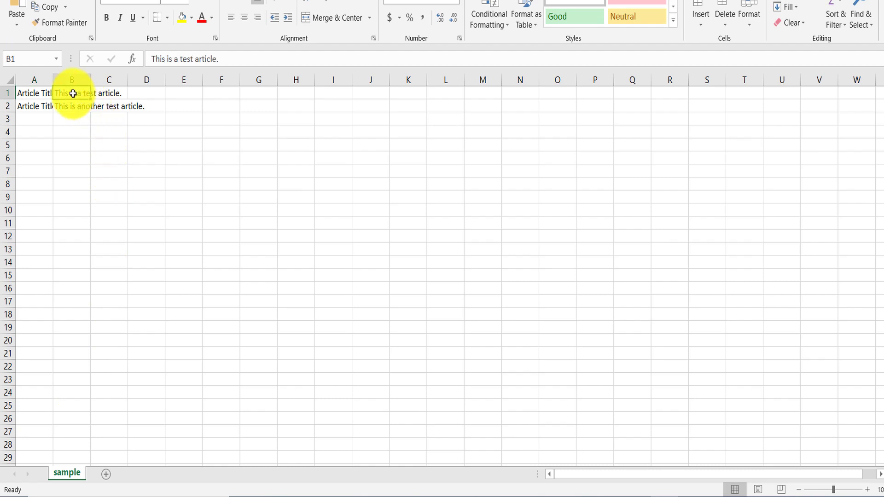
click(37, 91)
click(80, 91)
click(40, 95)
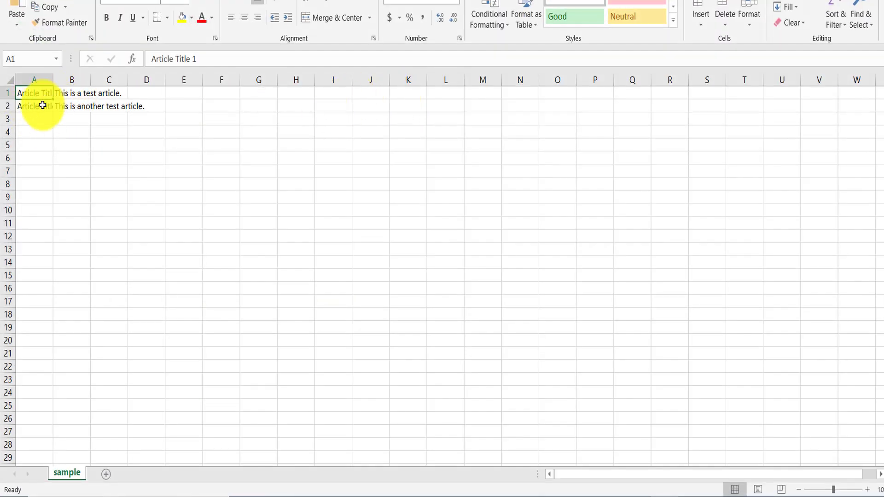
drag(26, 92, 4, 374)
drag(71, 90, 63, 405)
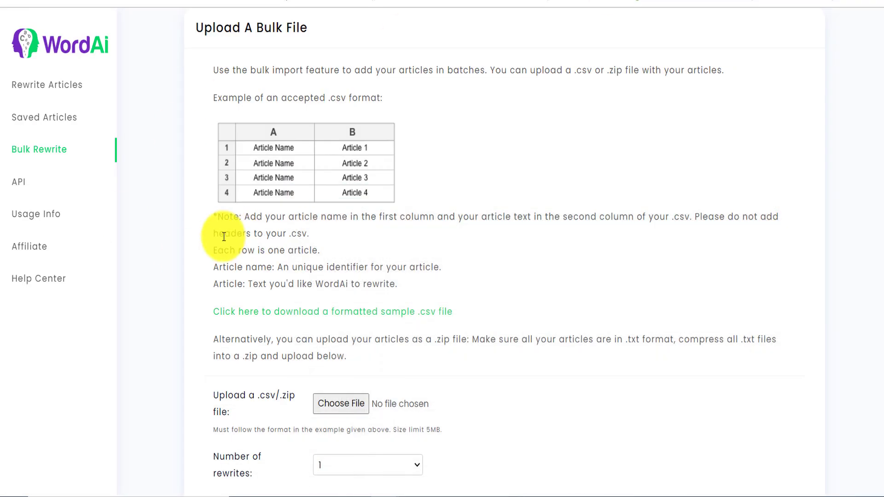
Step: Review the bulk upload form's file selection and rewrite settings without uploading a file, and view the saved bulk jobs list
scroll(404, 375, down, 3)
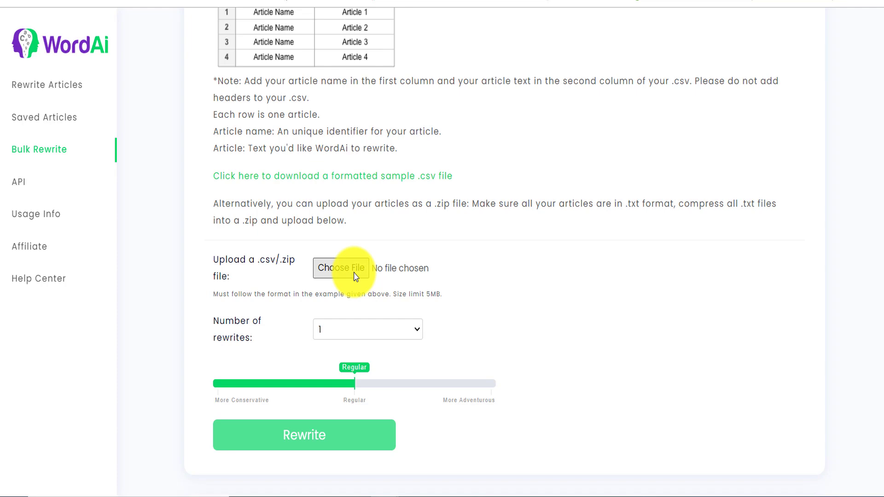
click(355, 276)
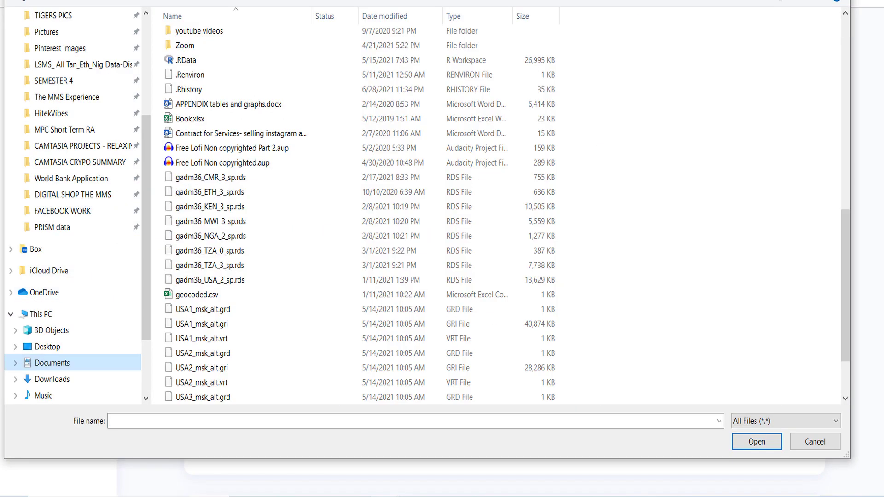
key(Escape)
scroll(297, 297, down, 4)
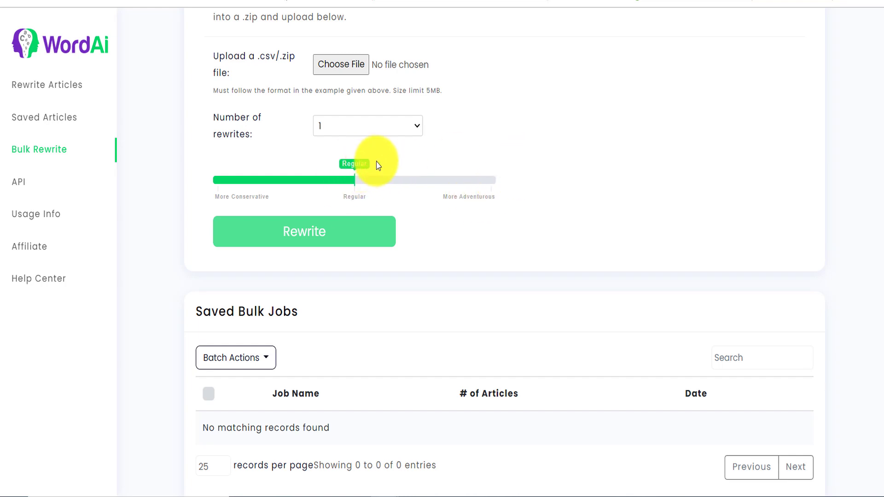
scroll(479, 199, down, 1)
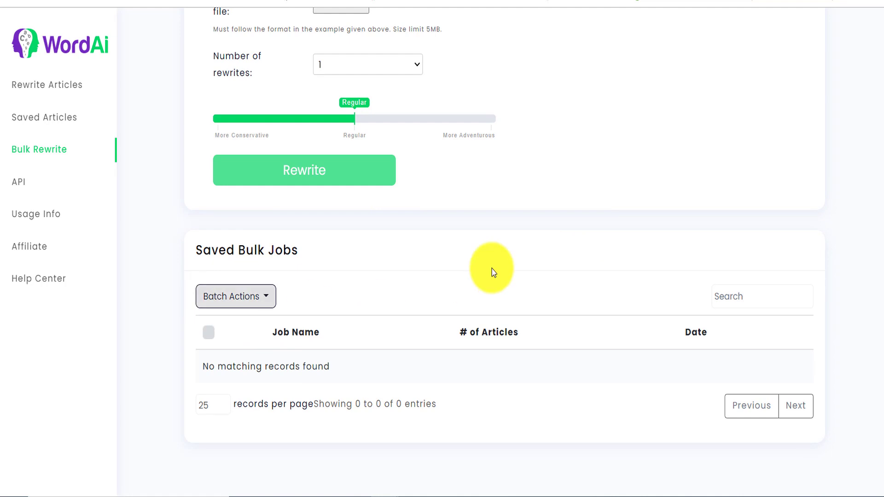
scroll(766, 326, up, 8)
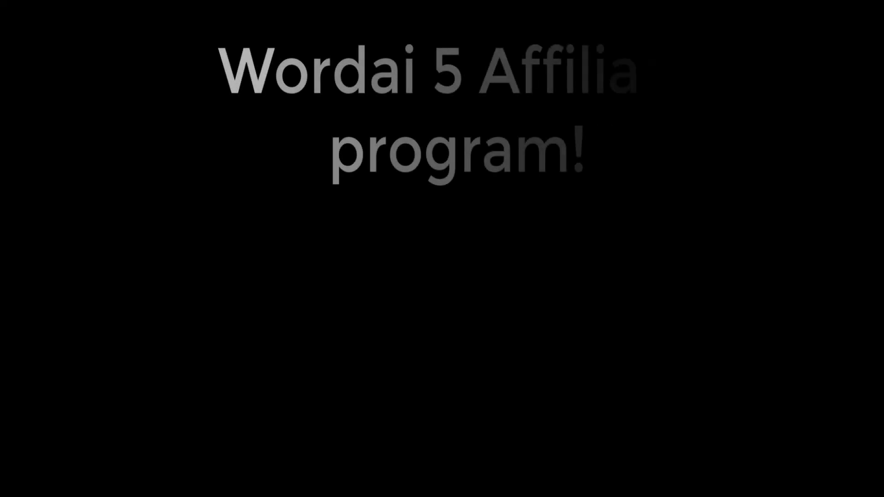
Step: Copy the affiliate link from the affiliate page and highlight the 20% subscription commission in its description
click(38, 249)
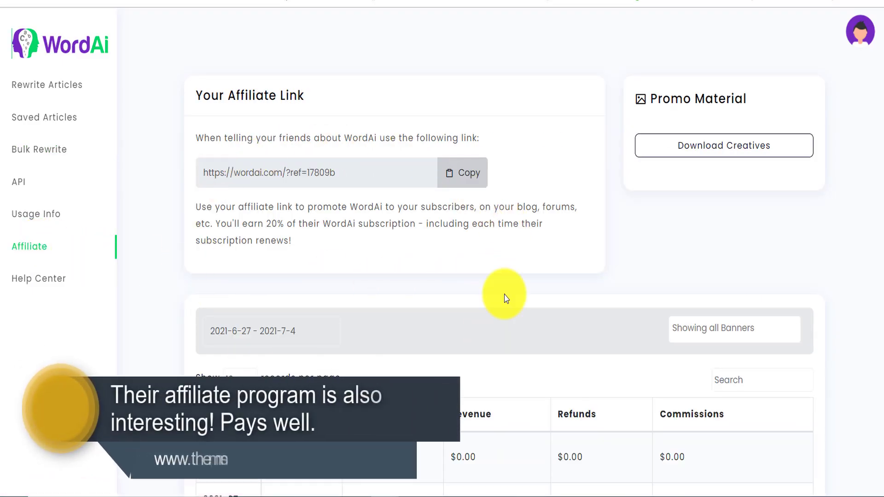
click(450, 174)
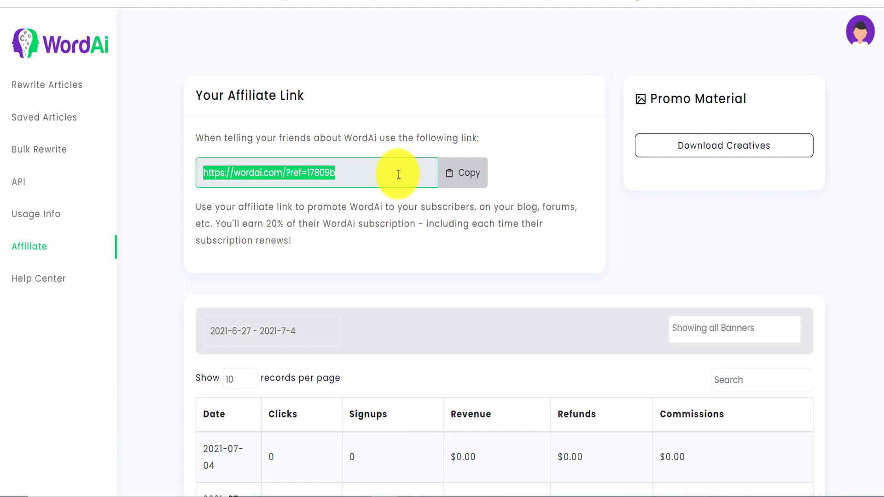
drag(287, 223, 267, 223)
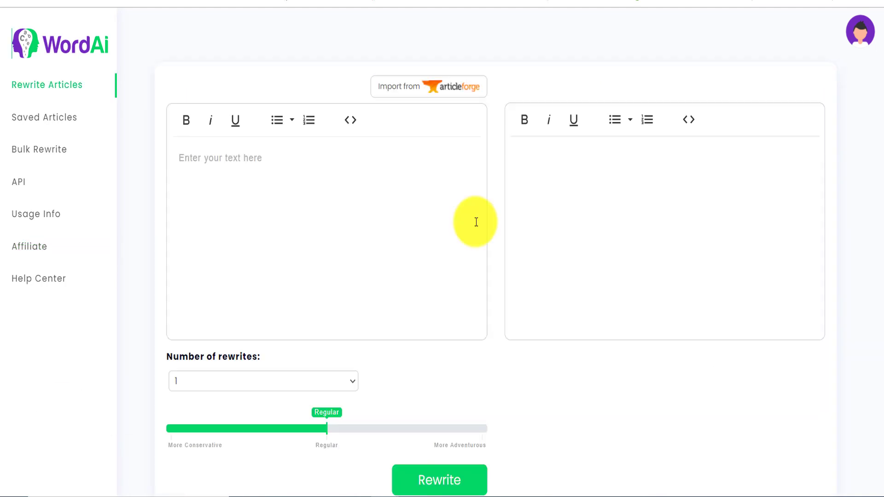